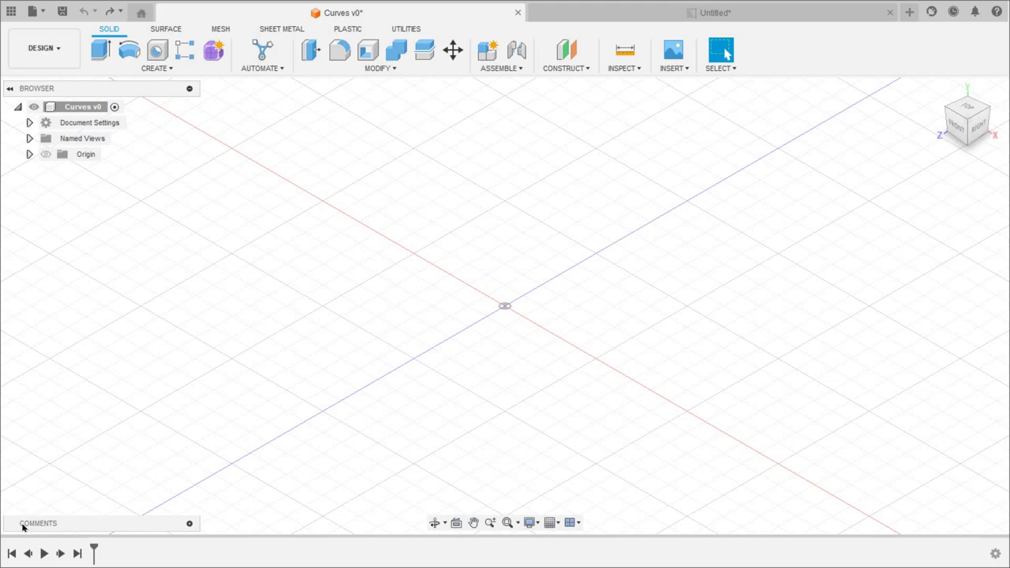
Switch to the presentation slide to read the ellipse exercise's required axis lengths, and return to the Curves design
key("alt+Tab")
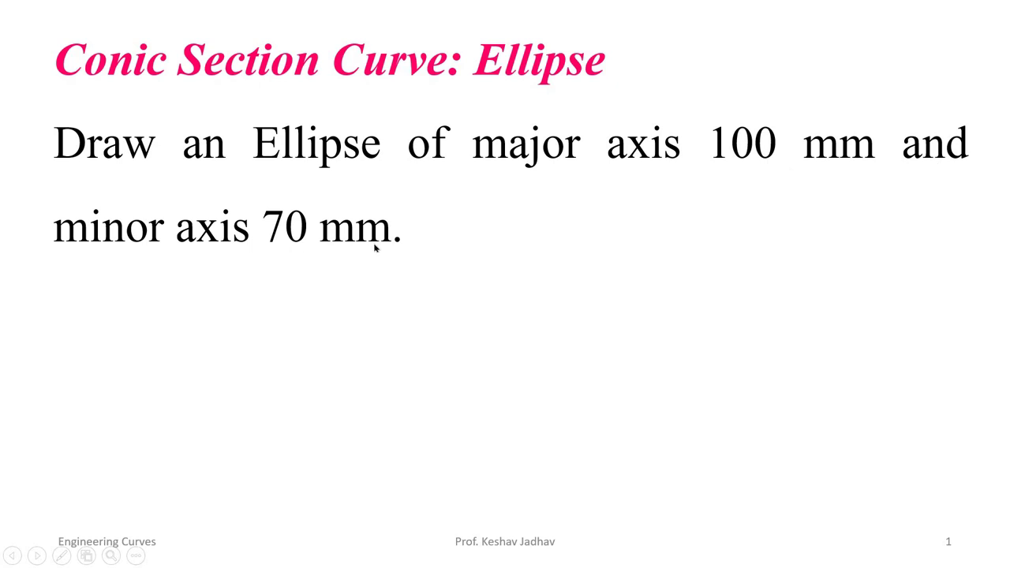
key("alt+Tab")
key("alt+Tab")
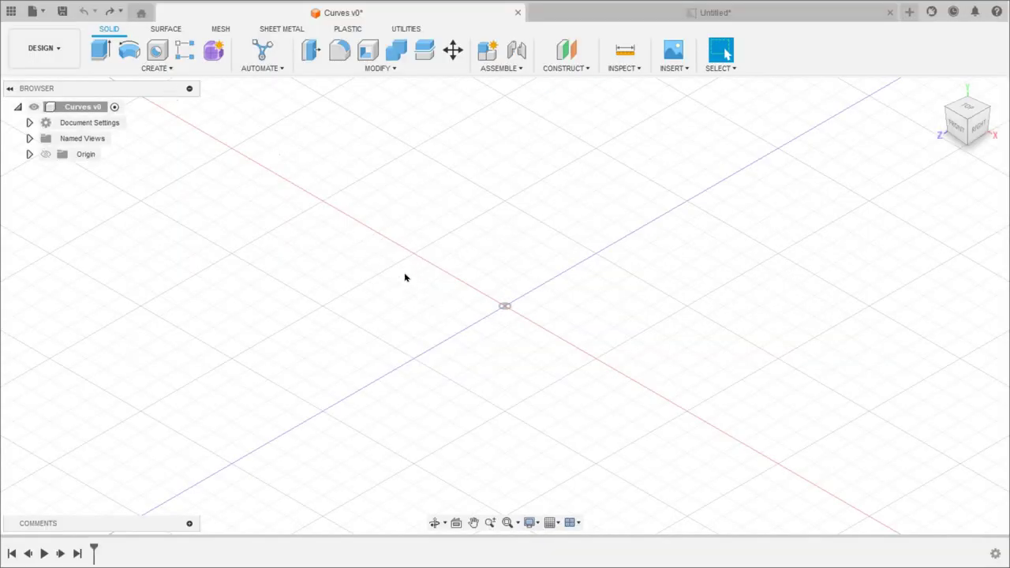
Create a new sketch on the front (XY) origin plane
left_click(156, 68)
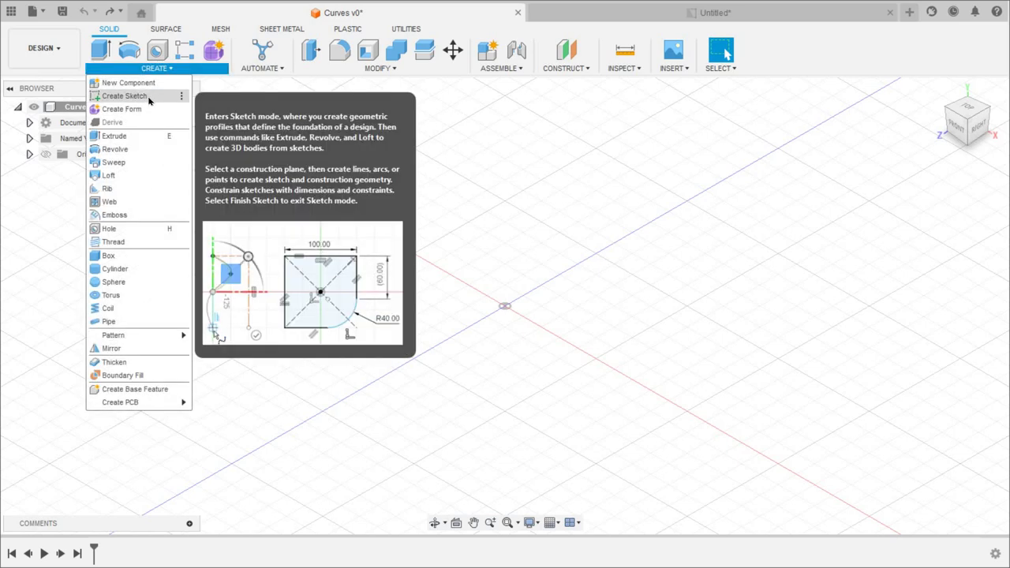
left_click(147, 97)
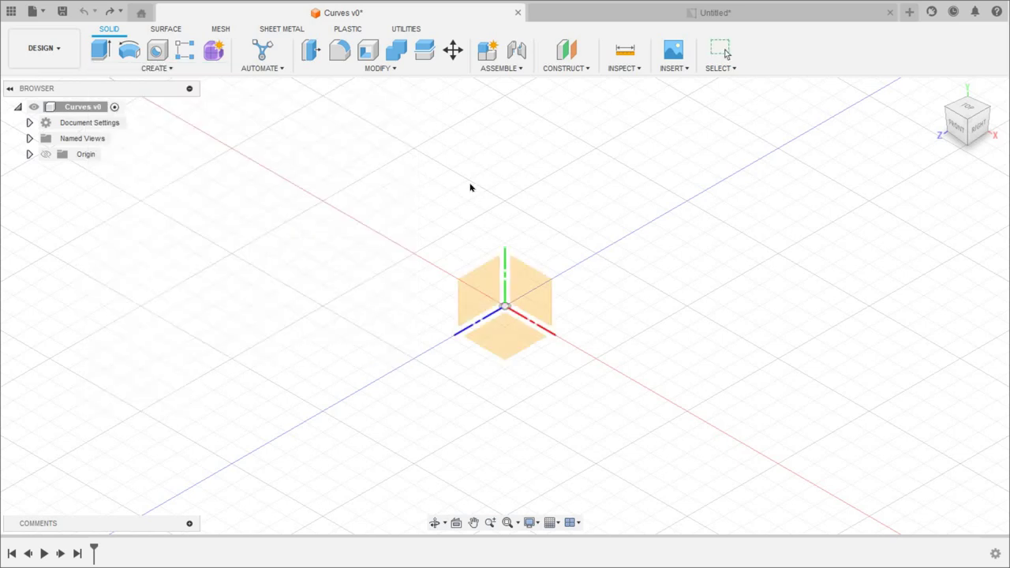
left_click(536, 294)
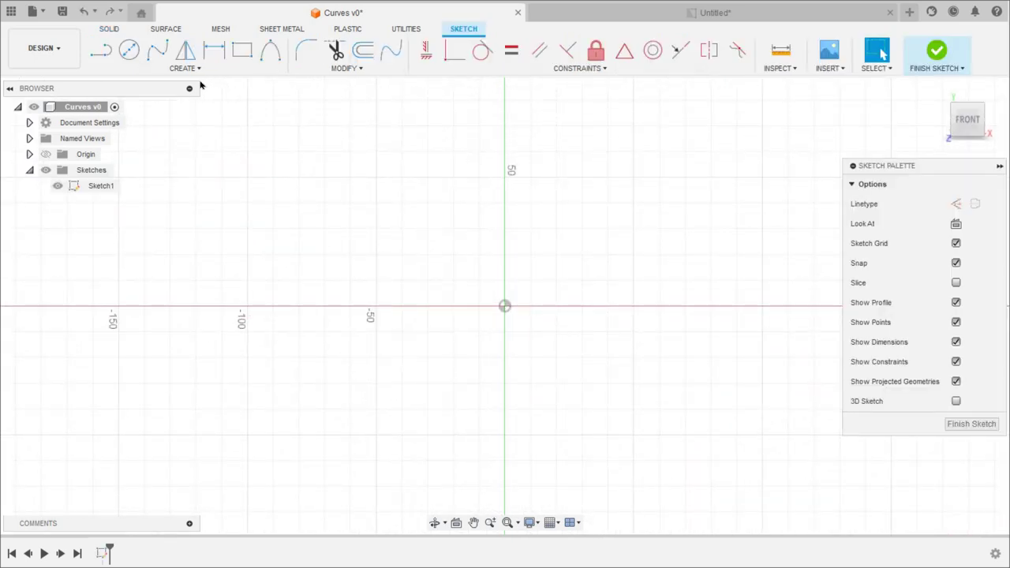
Draw an ellipse centered on the origin with a horizontal major axis about 127 mm long
left_click(189, 72)
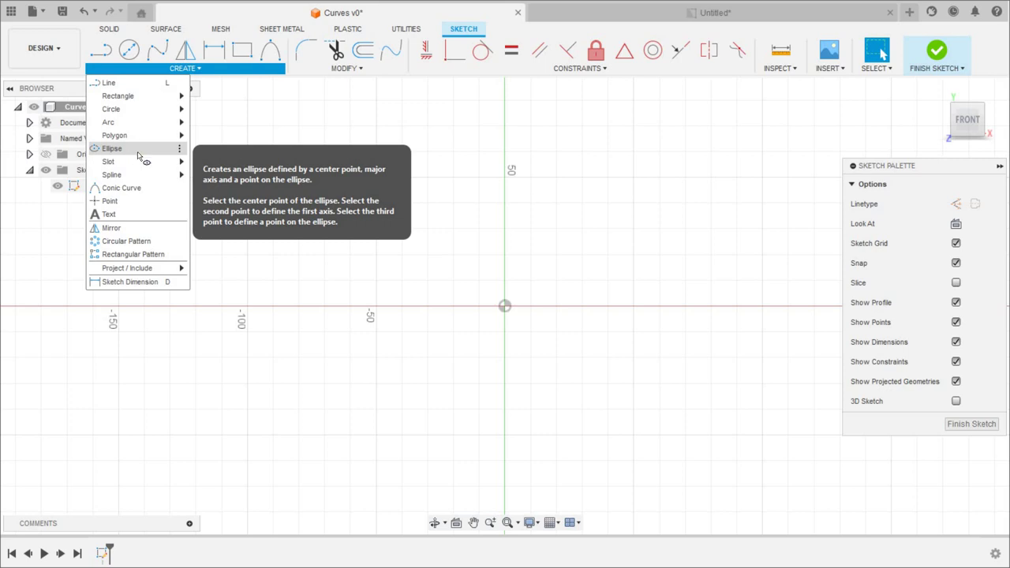
left_click(138, 150)
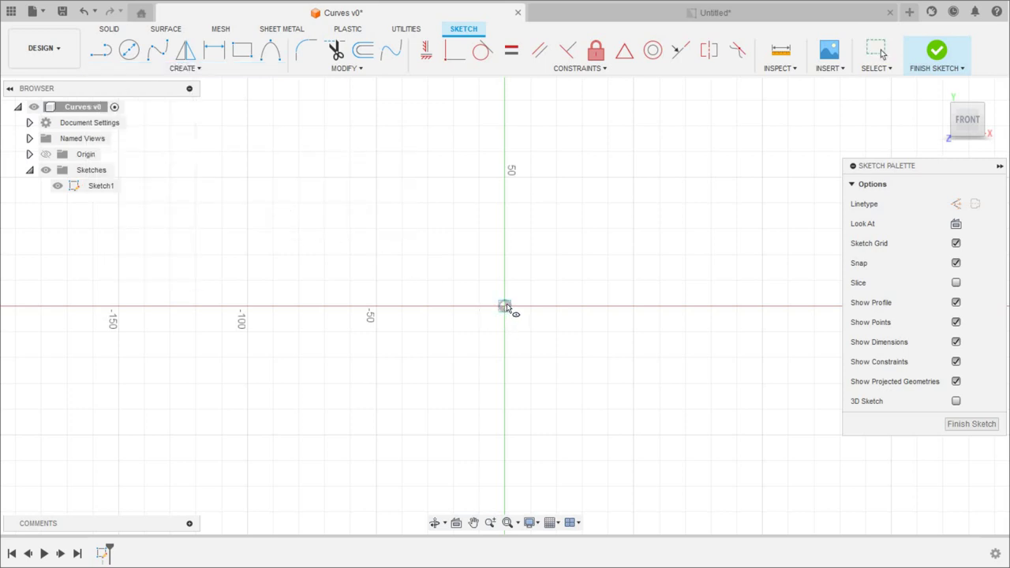
left_click(505, 307)
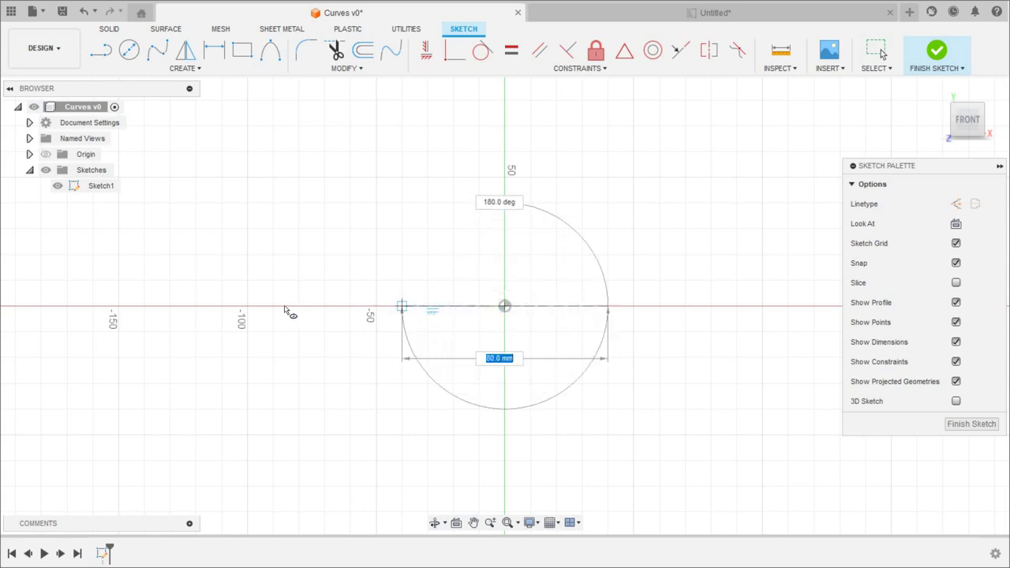
left_click(392, 310)
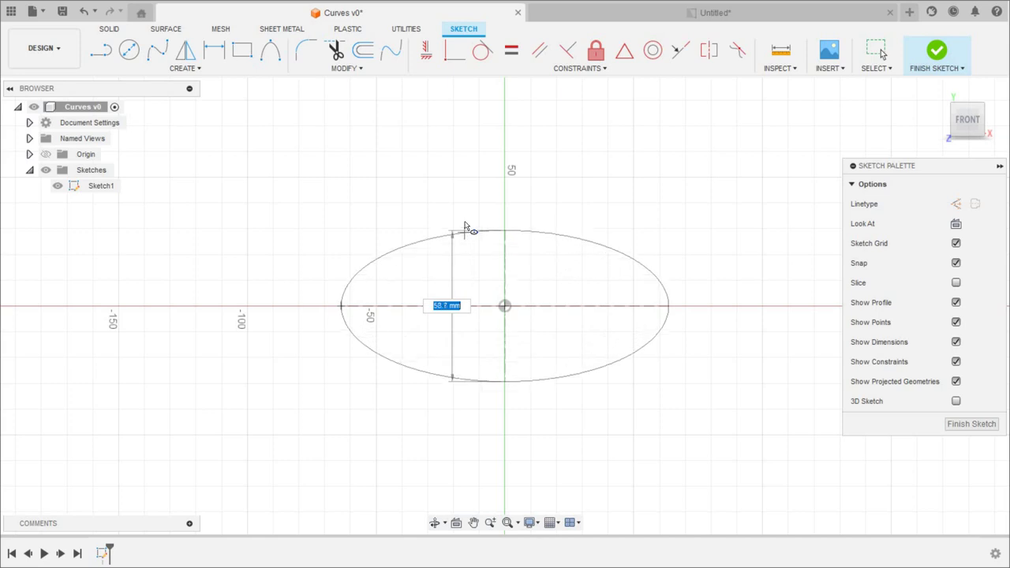
left_click(464, 223)
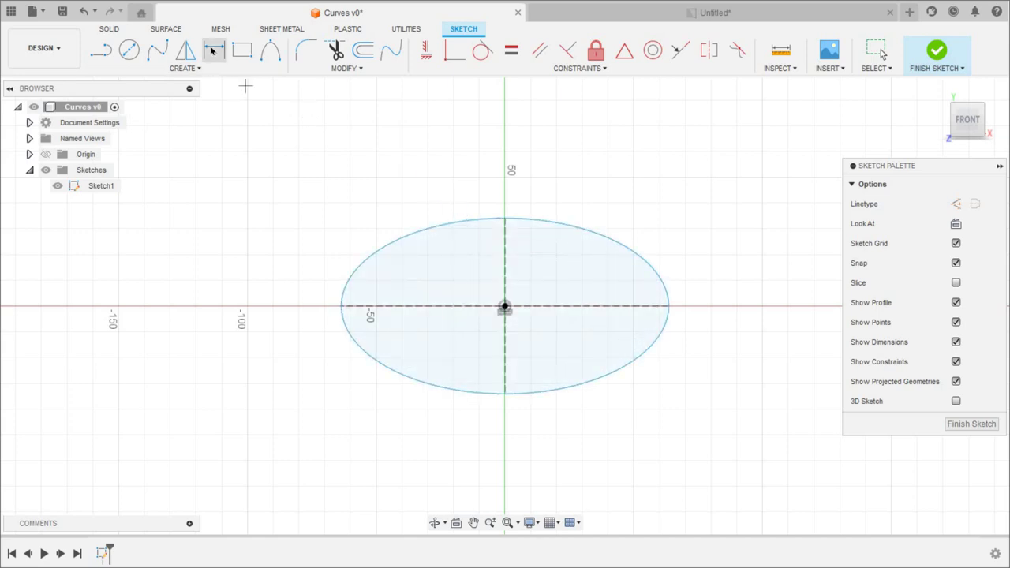
Dimension the ellipse's major axis to 100 mm and its minor axis to 70 mm
key("d")
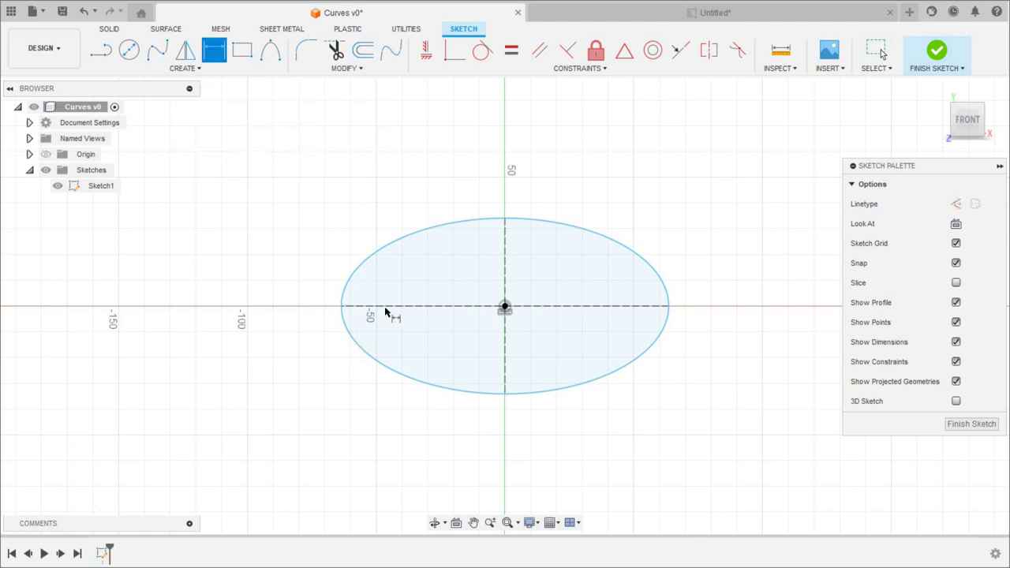
left_click(473, 306)
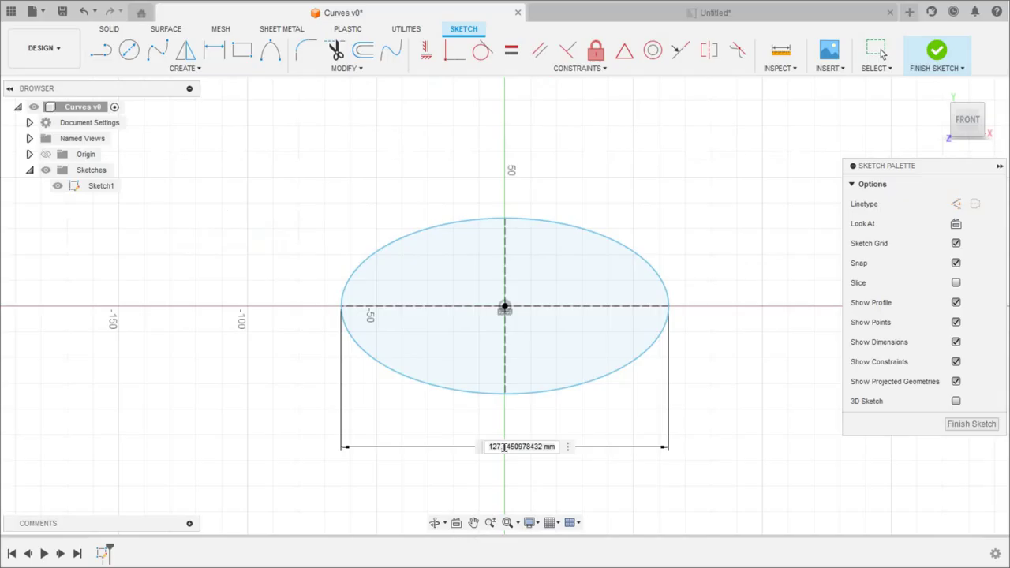
left_click(503, 446)
type("100")
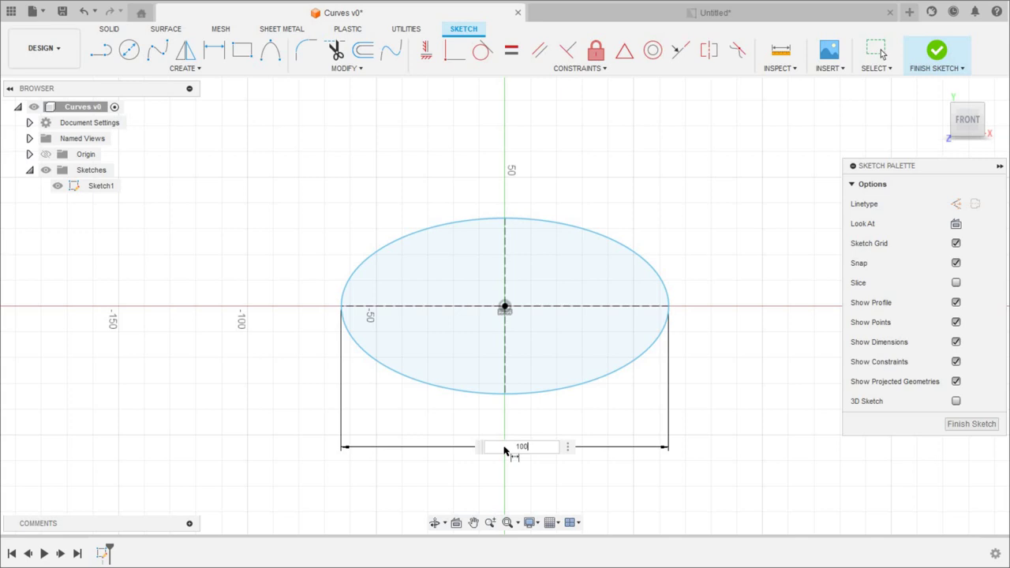
key("Return")
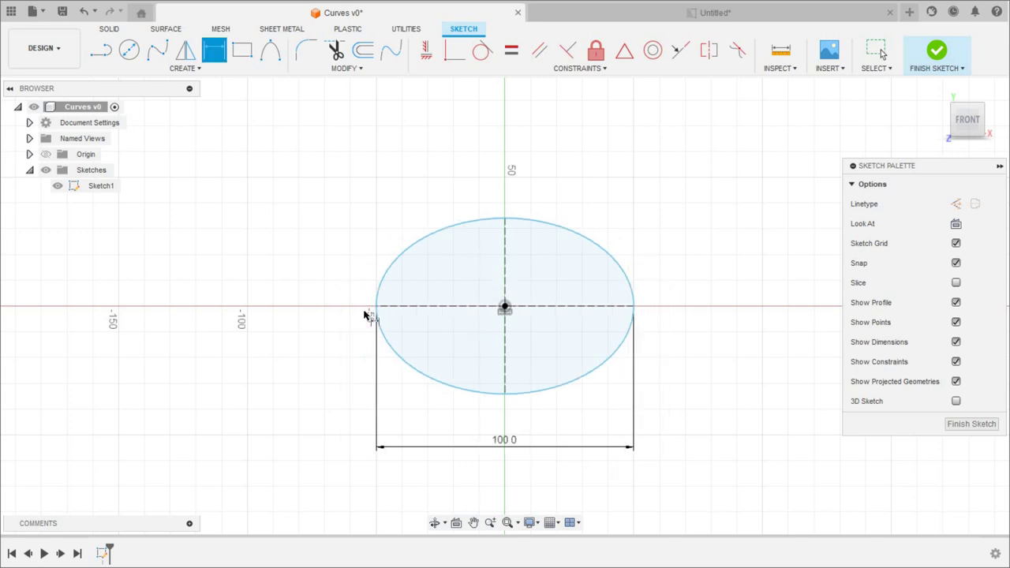
left_click(332, 310)
key("Return")
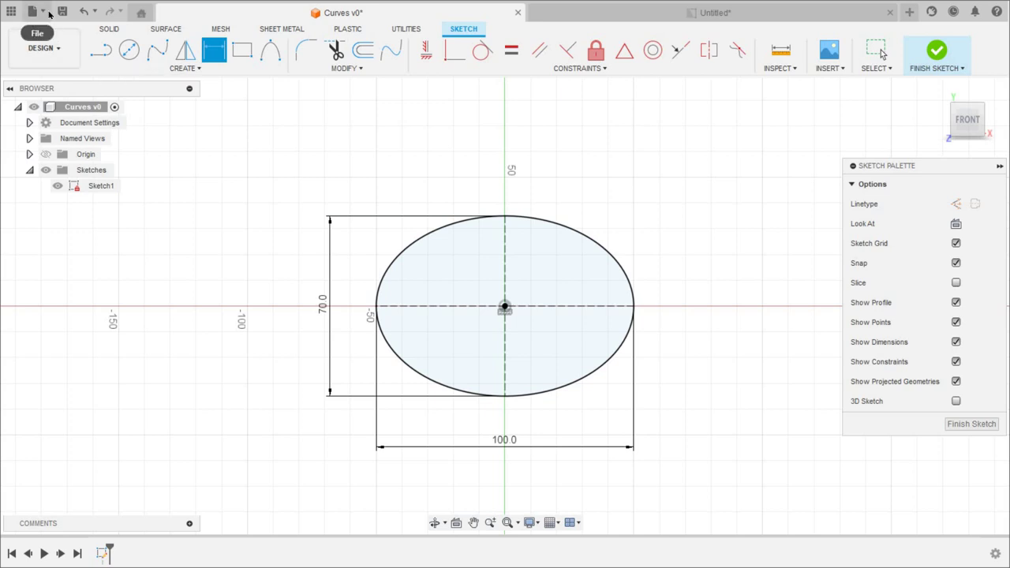
Capture the sketch canvas at the current document window size and save it as the PNG image Curves v0 on the Desktop
left_click(40, 10)
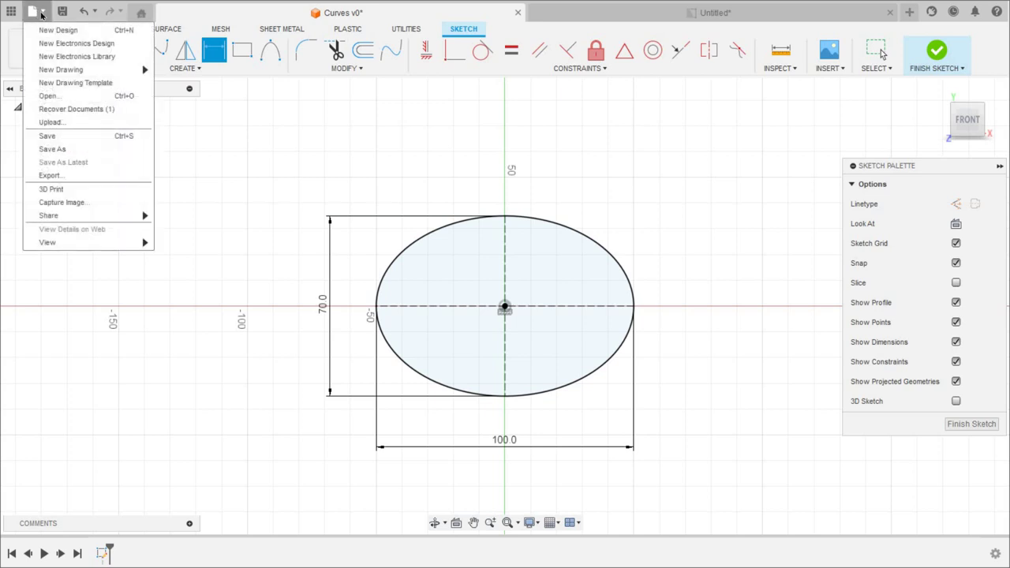
left_click(38, 10)
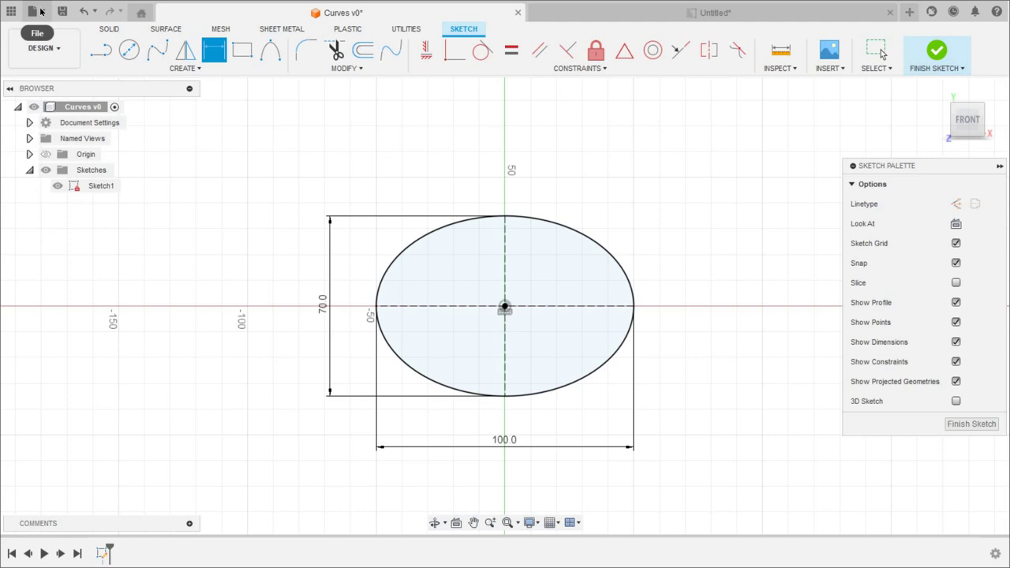
left_click(37, 10)
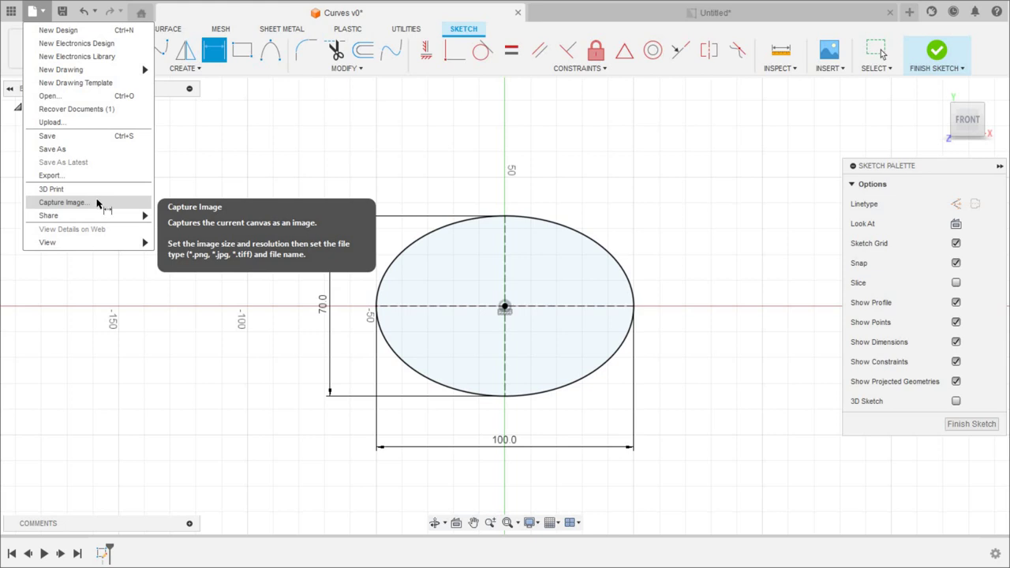
left_click(97, 202)
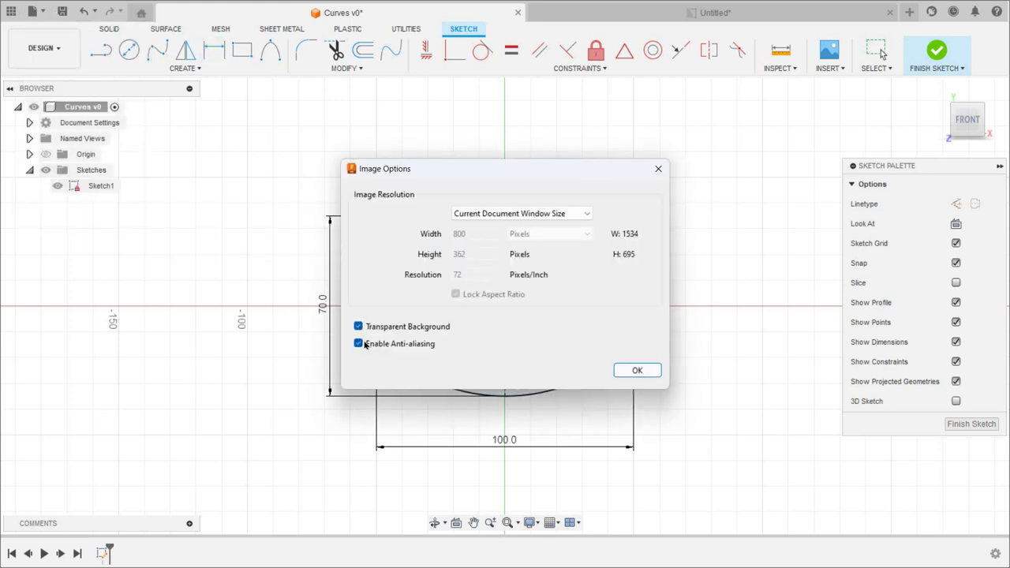
left_click(639, 369)
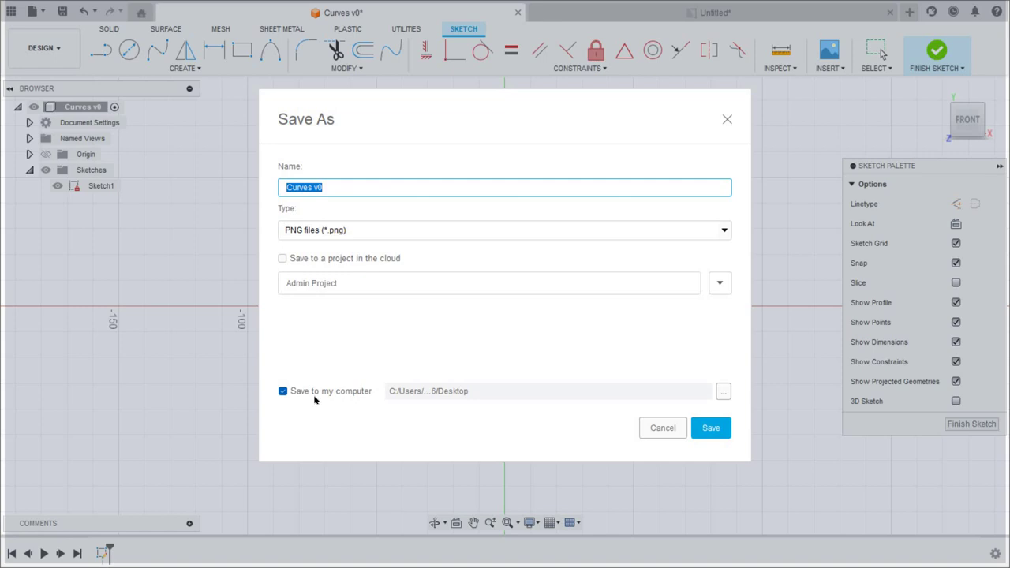
left_click(723, 392)
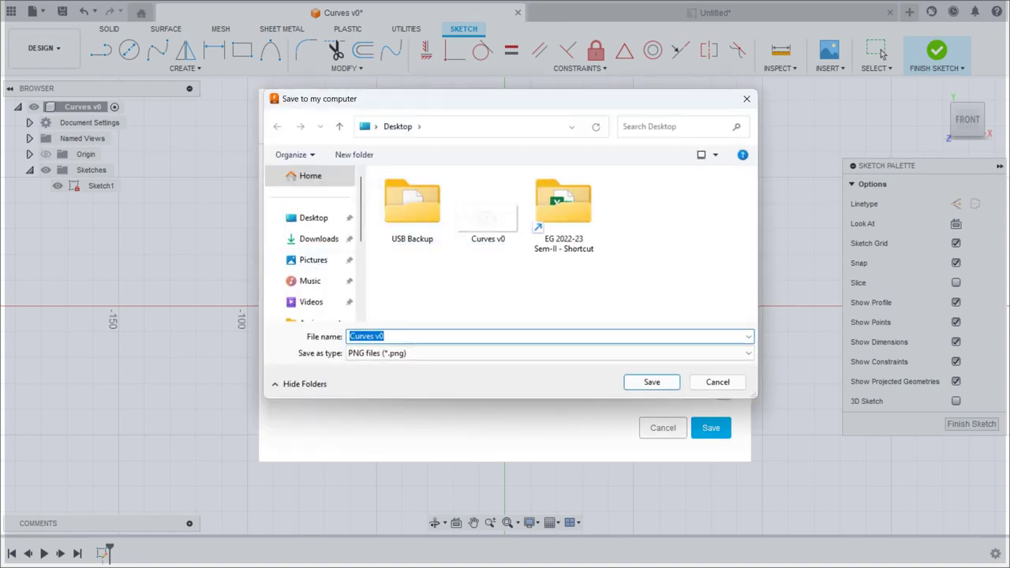
left_click(653, 385)
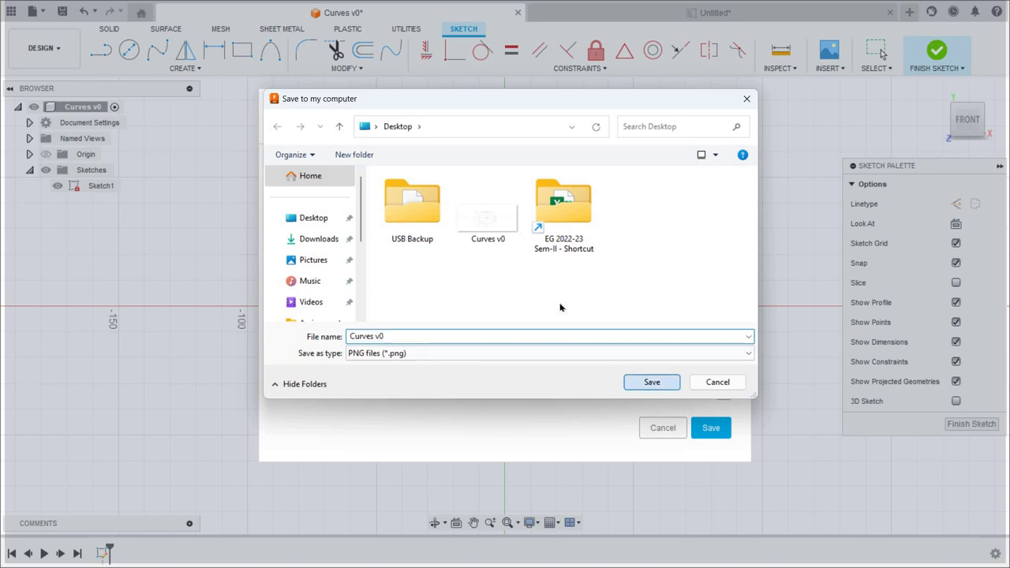
left_click(536, 275)
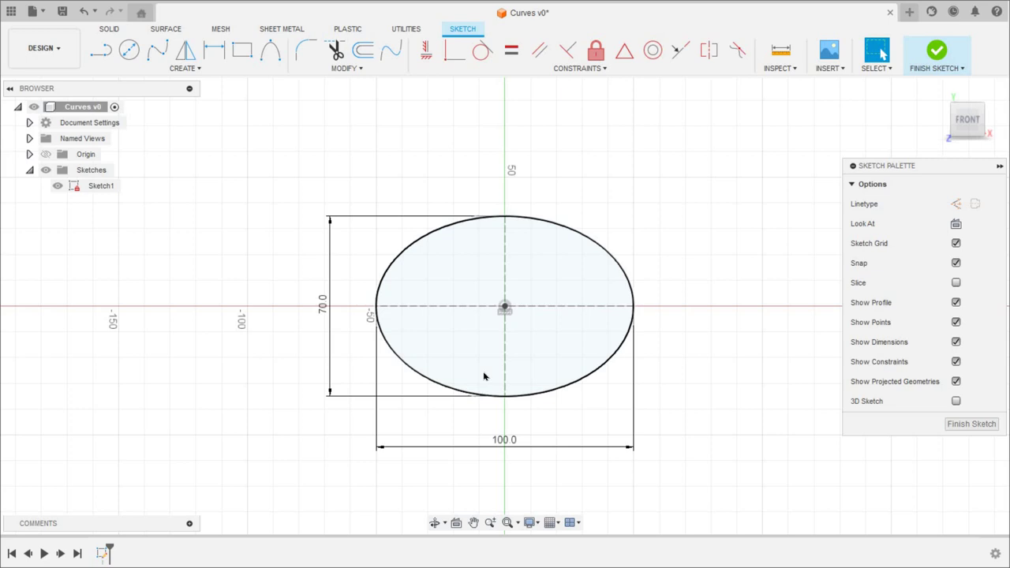
Create a new drawing of the full assembly from the design, from scratch, with ISO standard, mm units and A3 sheet size
left_click(46, 56)
mouse_move(51, 173)
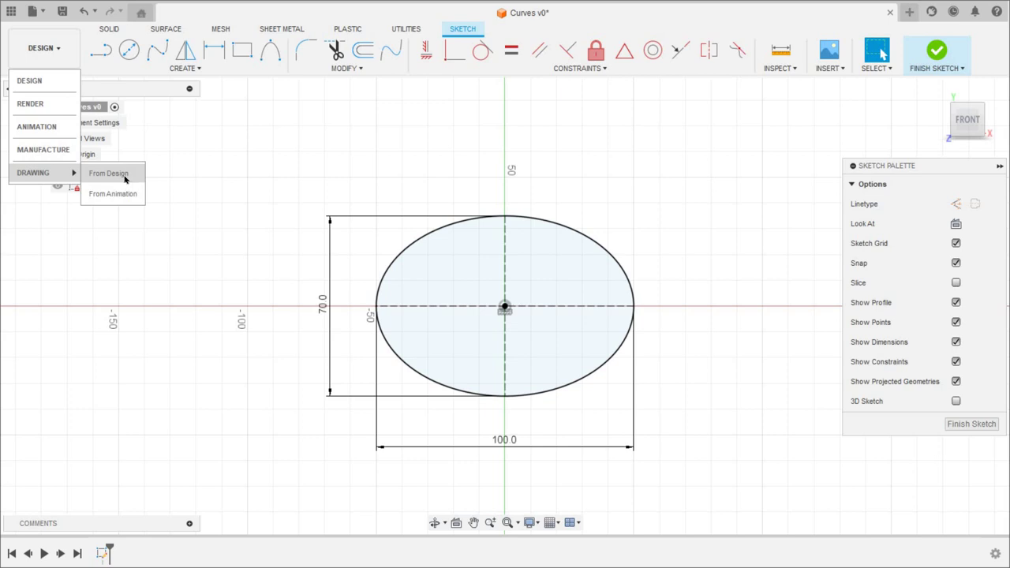
left_click(123, 176)
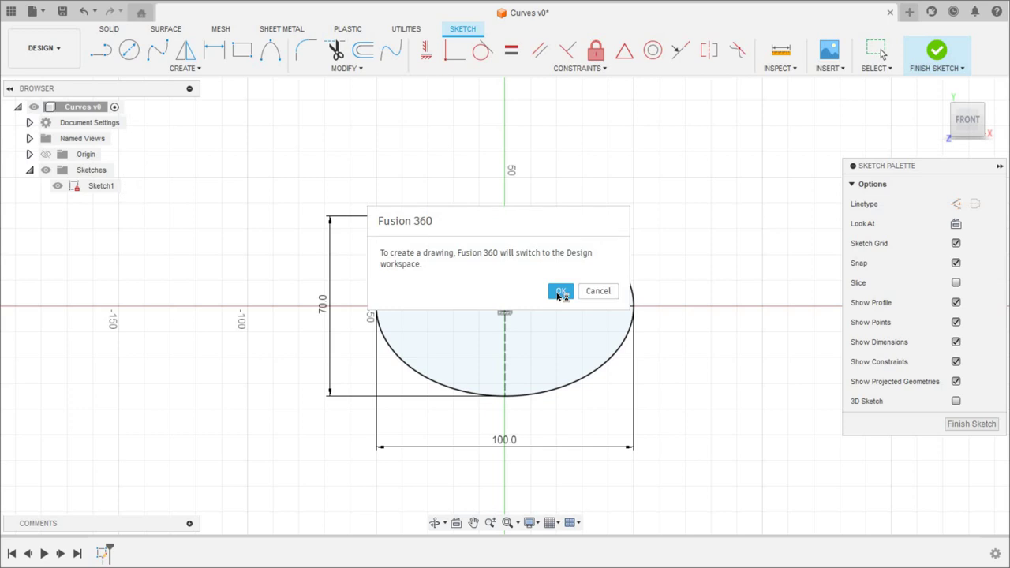
left_click(560, 292)
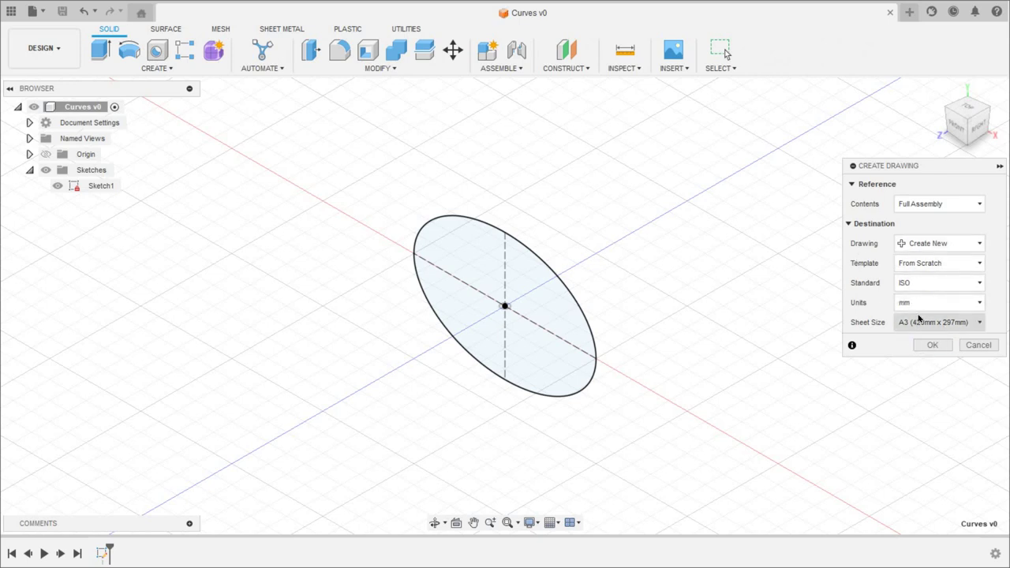
left_click(932, 346)
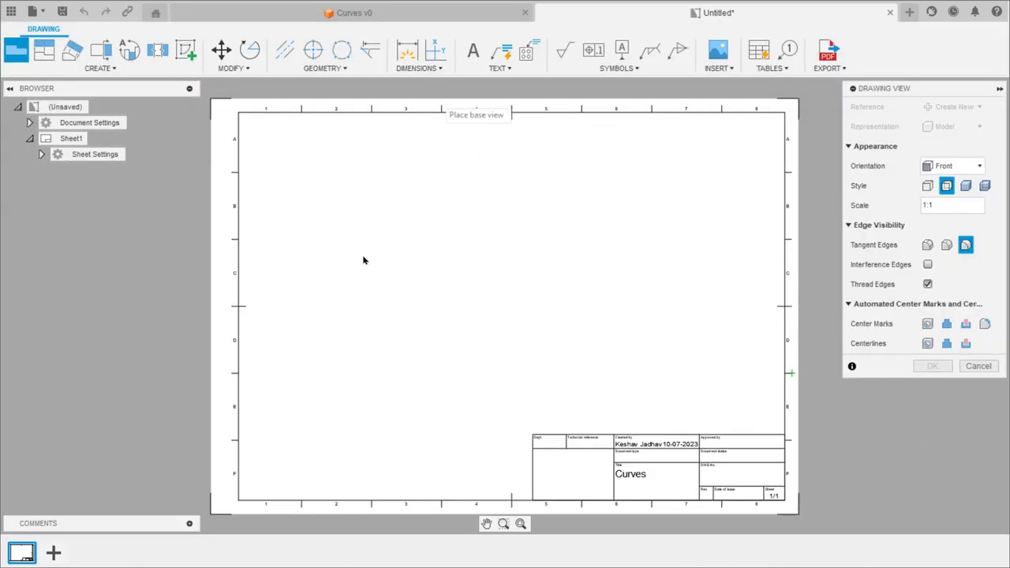
Place a front base view of the ellipse at 1:1 scale on the sheet and delete it
left_click(342, 275)
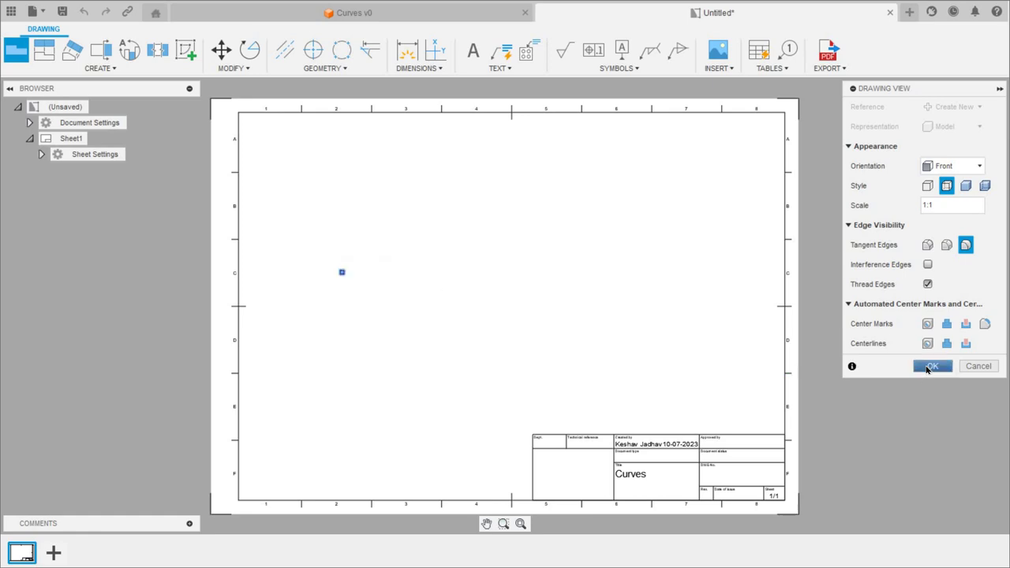
left_click(929, 366)
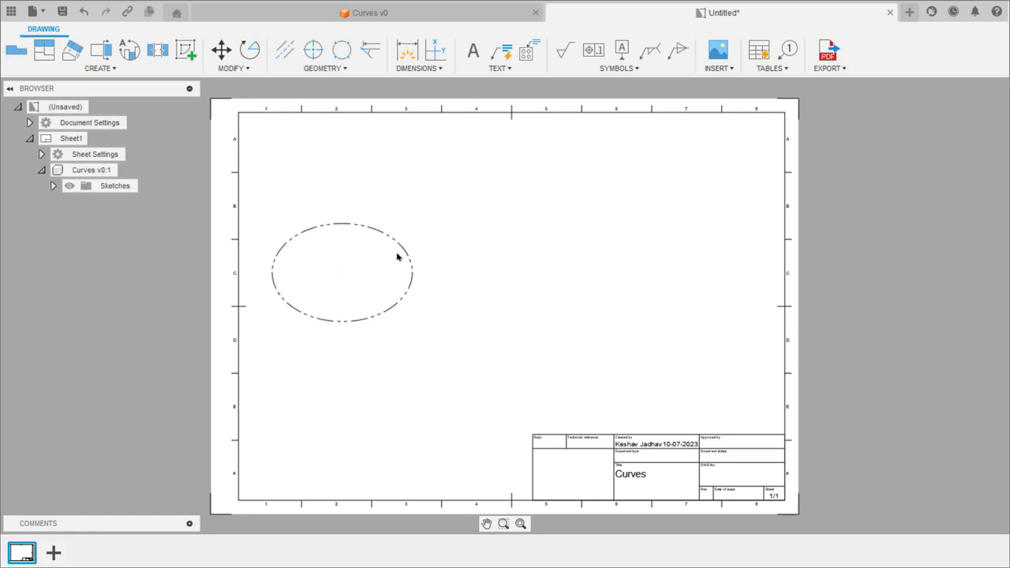
left_click(374, 308)
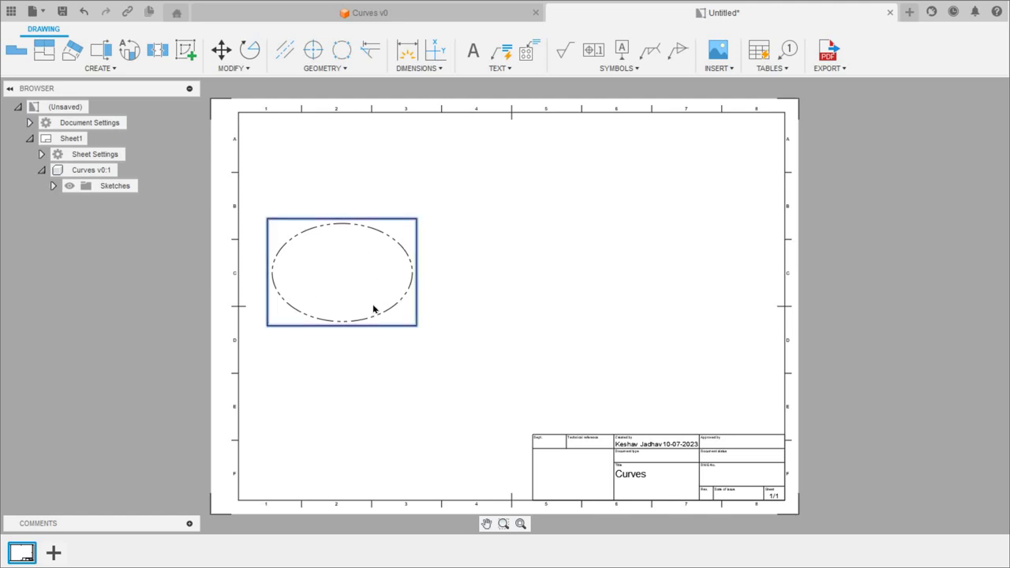
key("Delete")
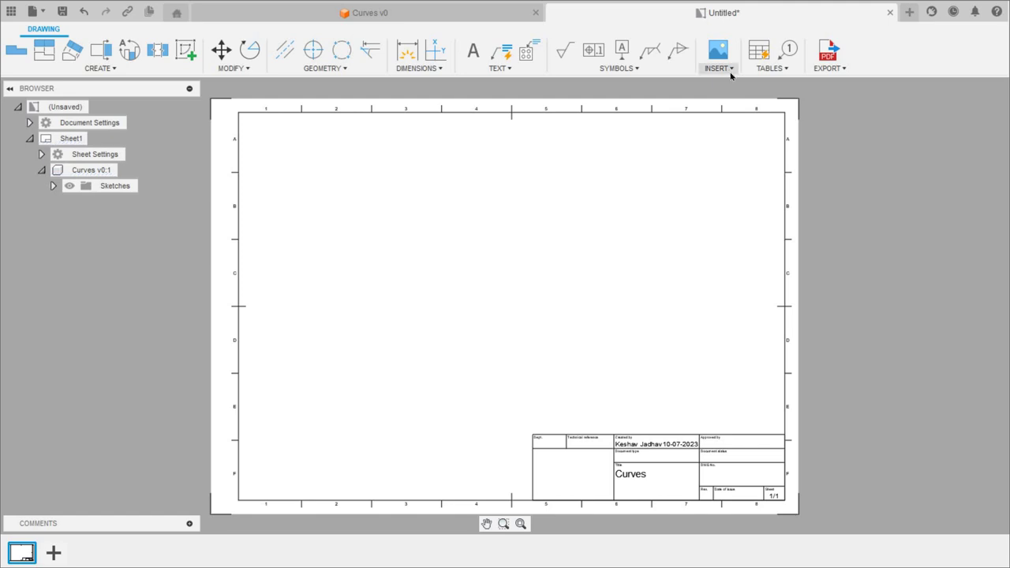
Insert the Curves v0 image from the Desktop onto the upper-left area of the drawing sheet at scale 1.0
left_click(731, 70)
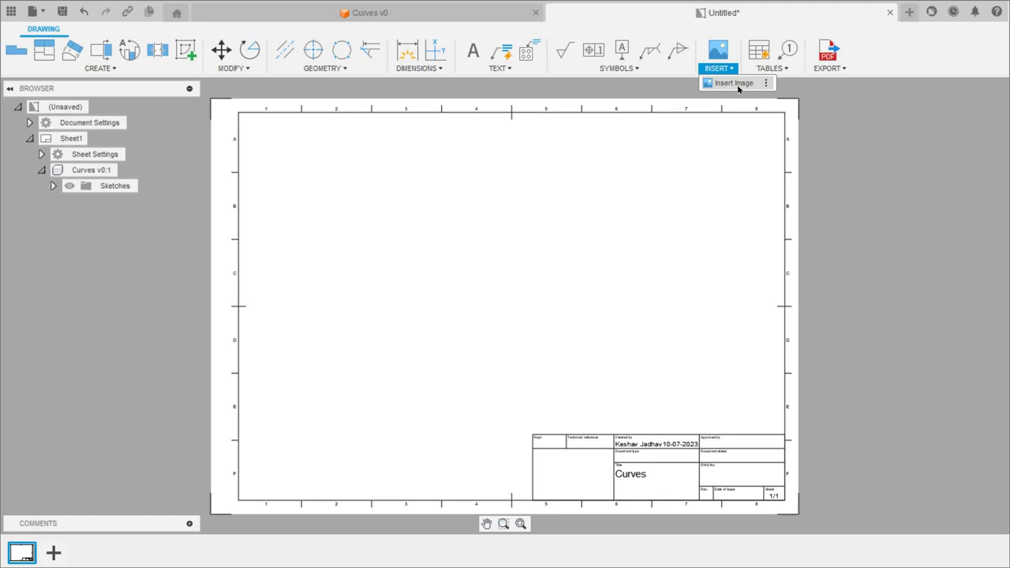
left_click(737, 84)
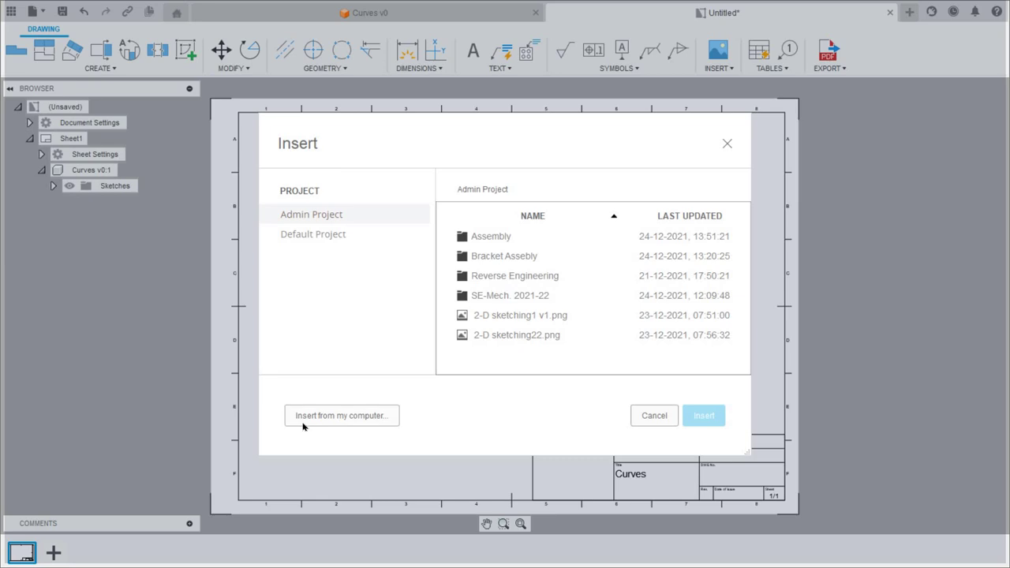
left_click(365, 421)
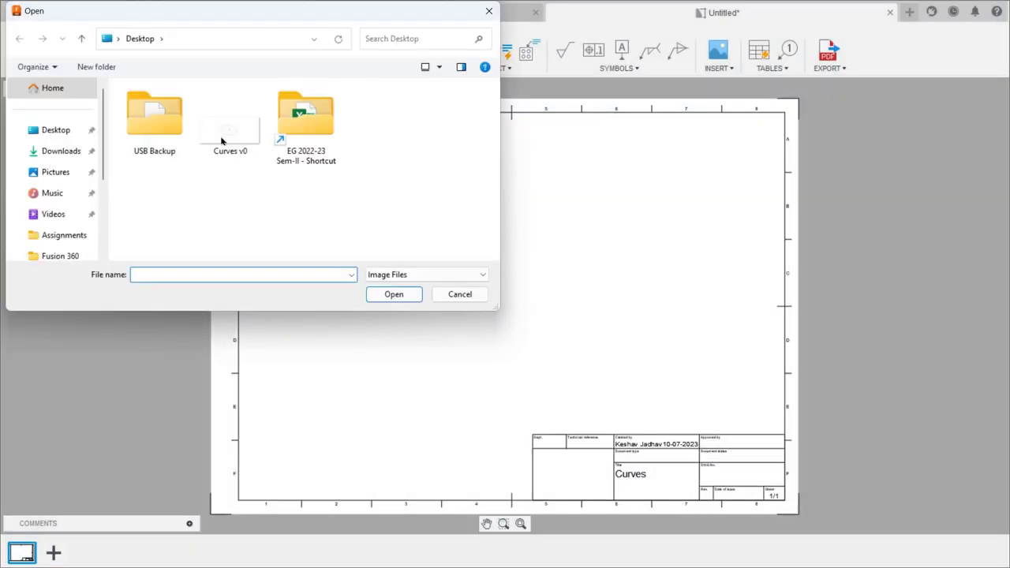
left_click(396, 294)
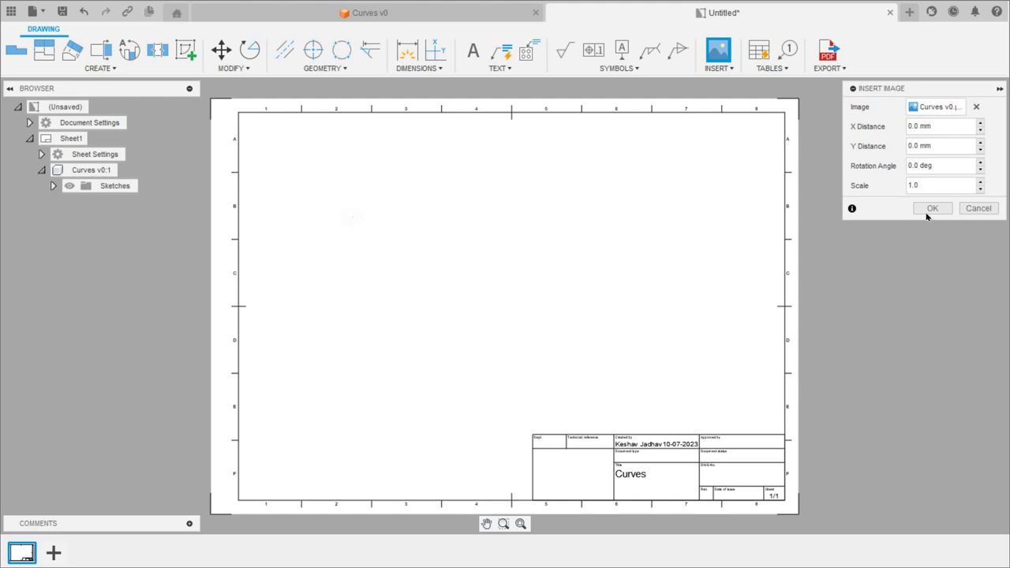
left_click(928, 209)
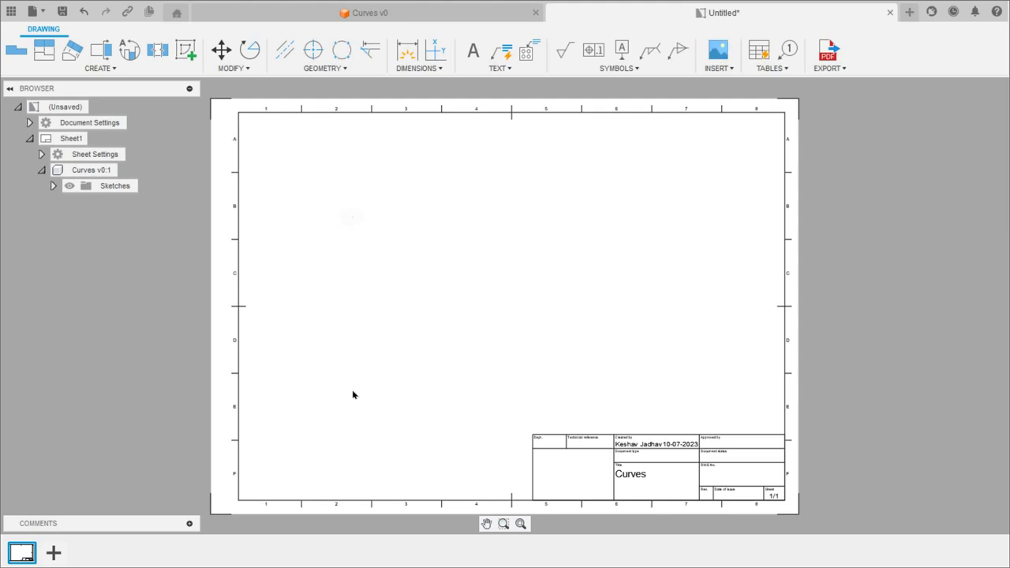
Enlarge the inserted ellipse image from its corners and move it so the ellipse sits in the lower-left half of the sheet
left_click(377, 296)
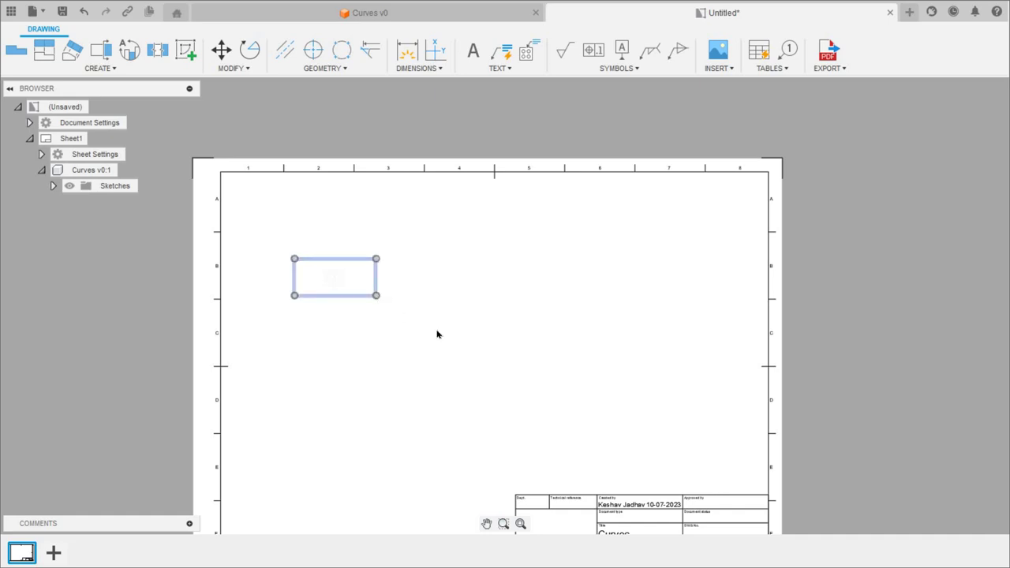
left_click_drag(375, 295, 670, 429)
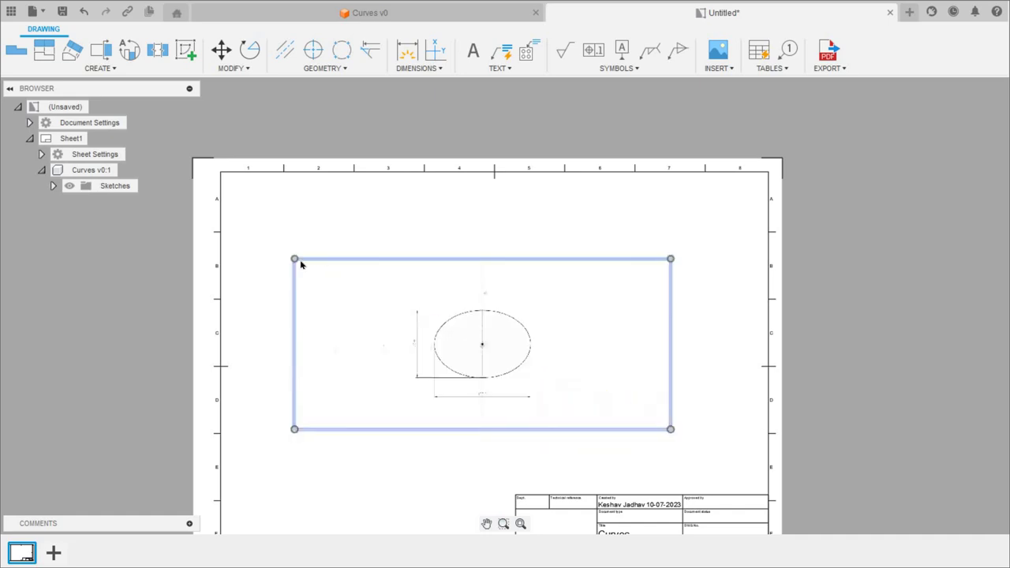
left_click_drag(295, 259, 121, 179)
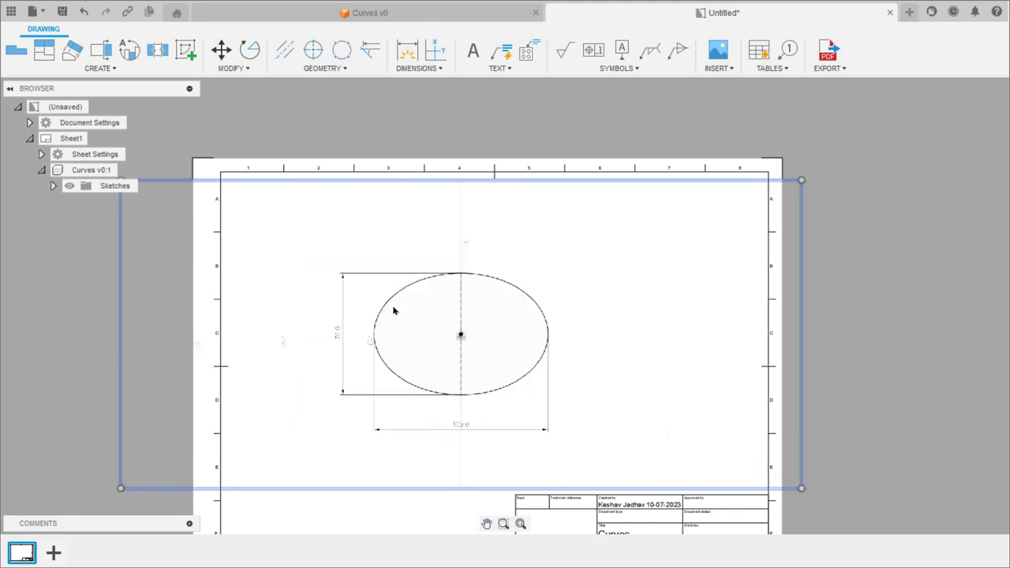
scroll(648, 221, "up", 1)
scroll(648, 222, "down", 3)
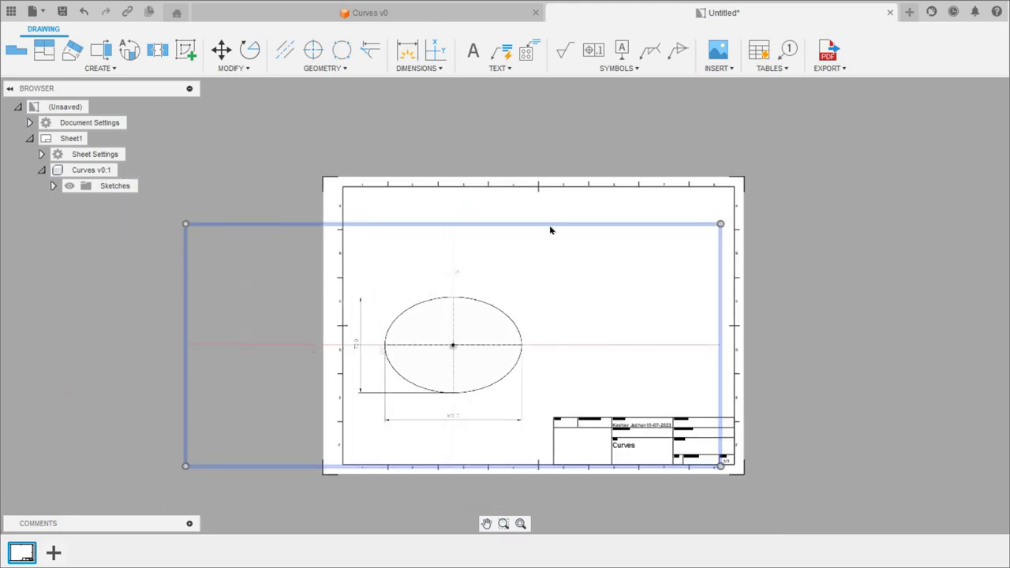
key("m")
left_click(547, 249)
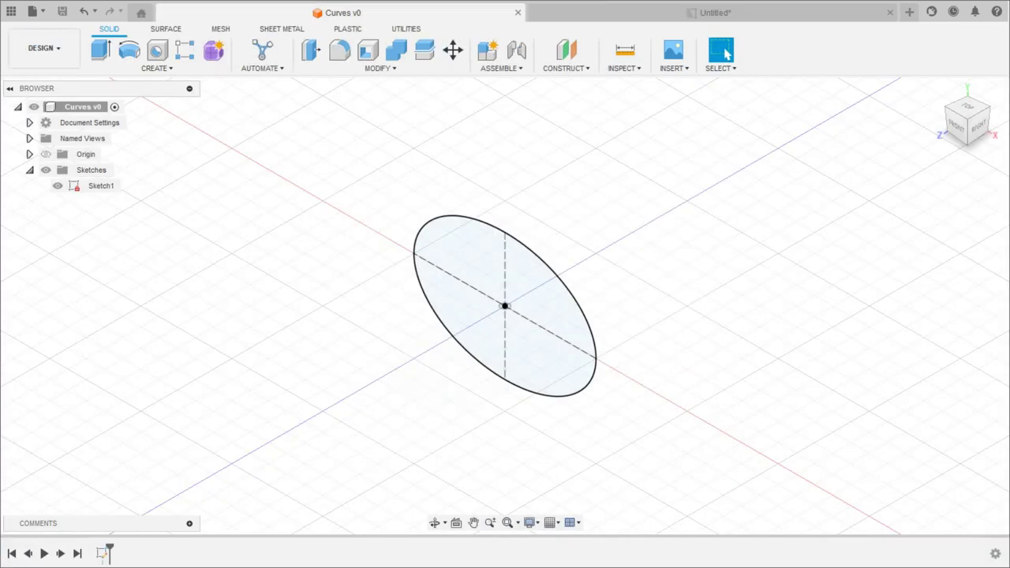
Create a new design and start a sketch on the front plane
left_click(428, 4)
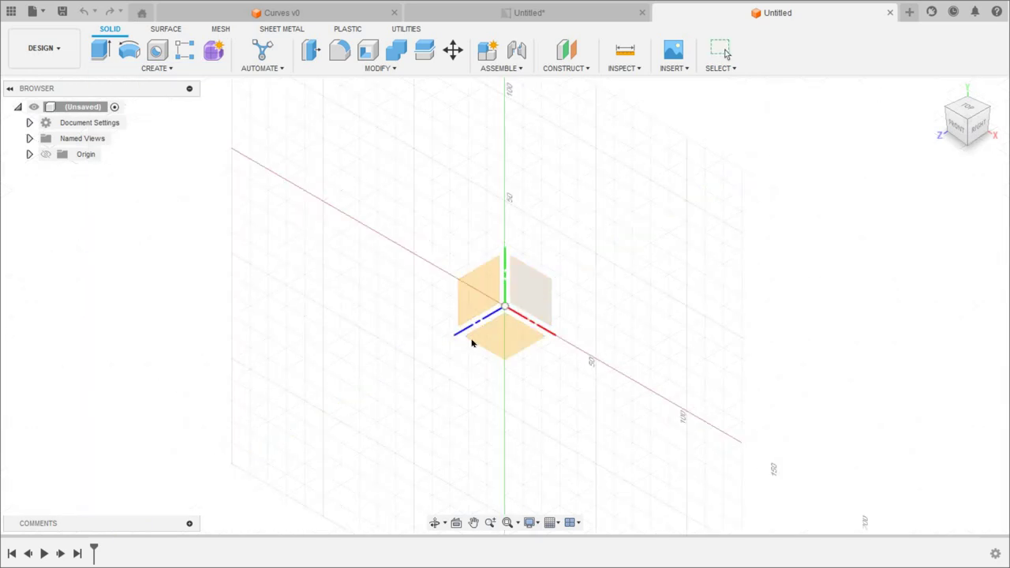
left_click(469, 340)
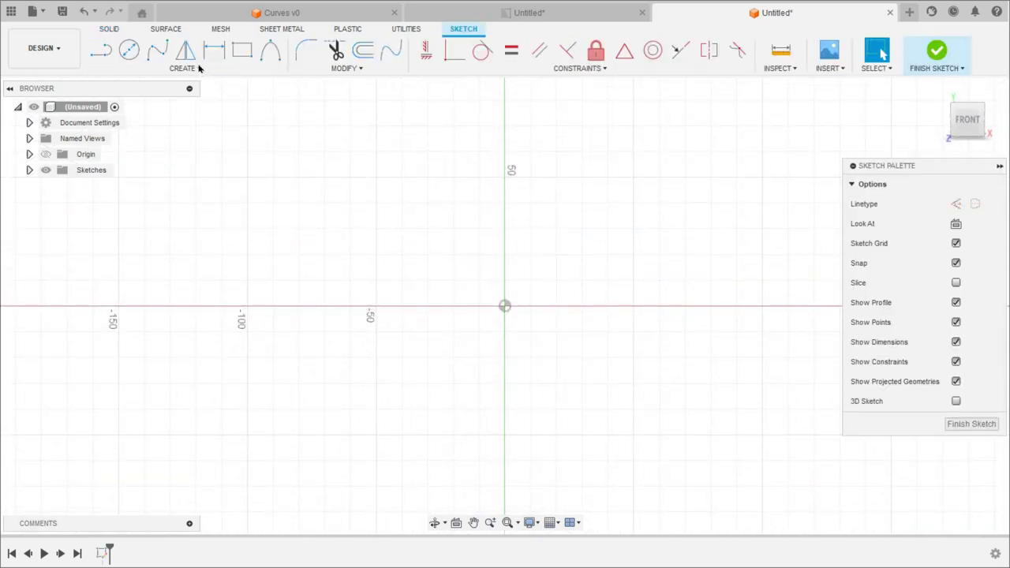
Sketch a conic curve with end points 50 mm right of the origin, 25 mm below and above the horizontal axis, and its vertex at the origin
left_click(198, 68)
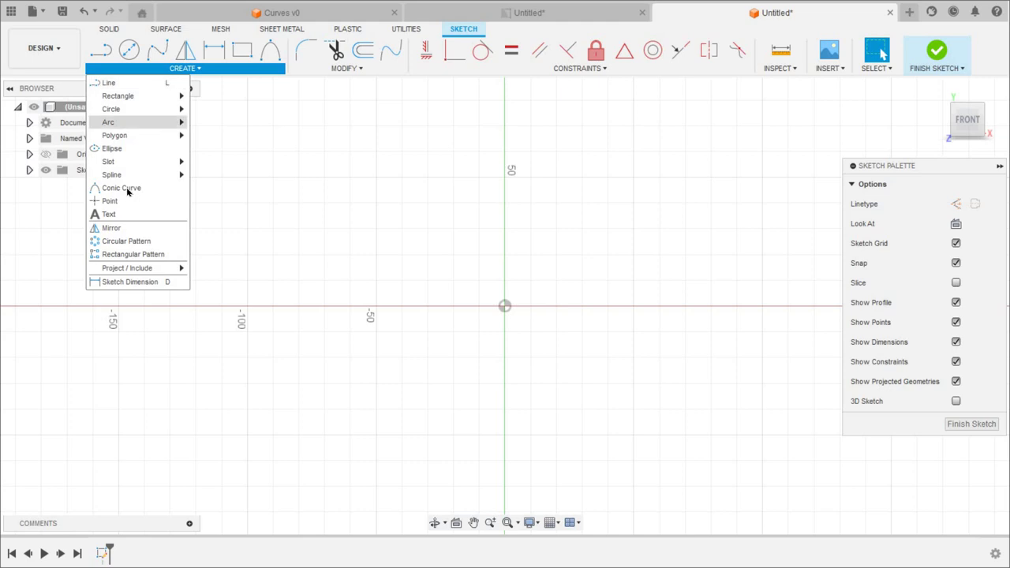
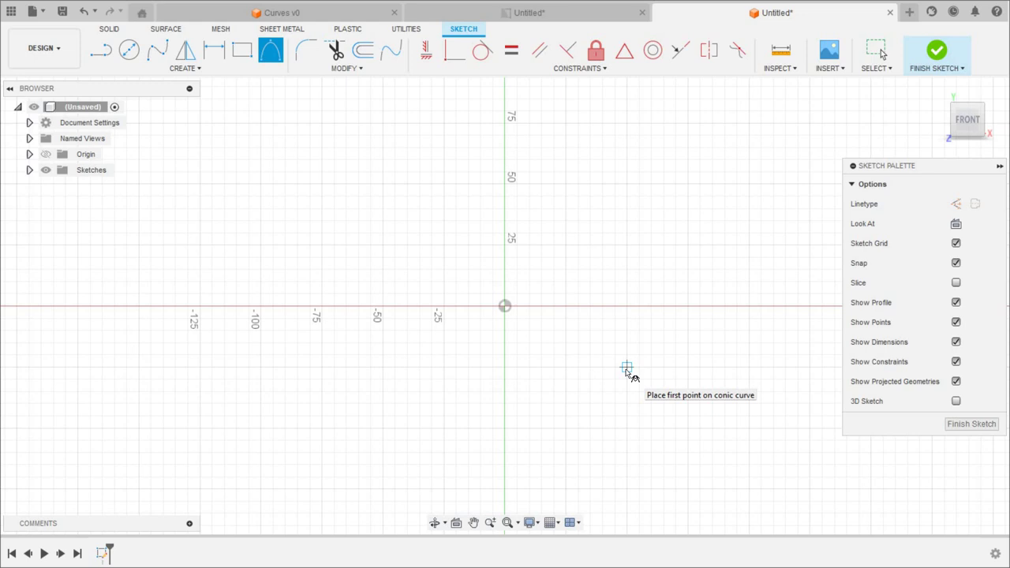
left_click(627, 245)
left_click(505, 308)
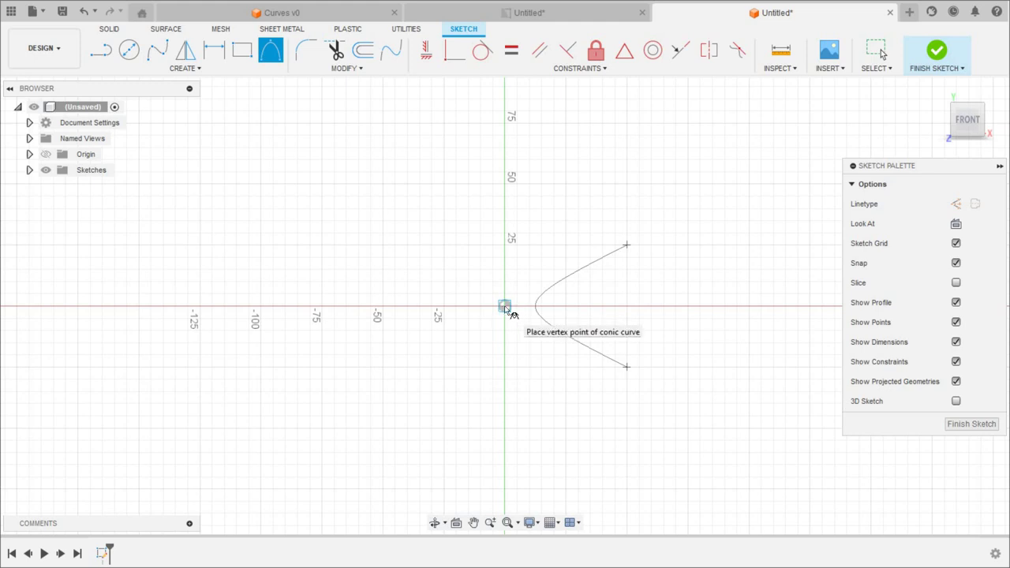
left_click(506, 308)
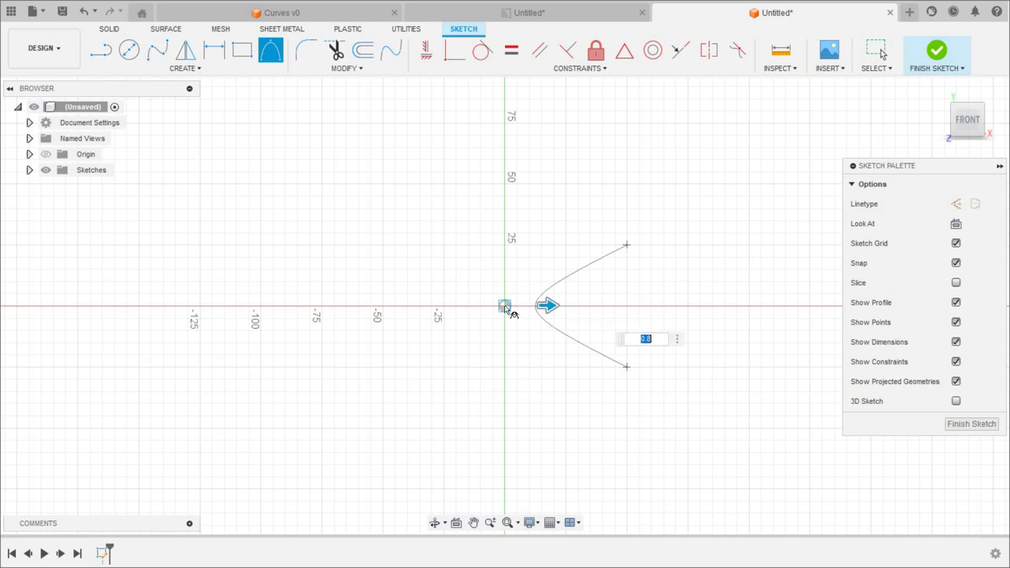
Set the conic curve's rho value to 0.8 and finish the curve
type("0.8")
key("BackSpace")
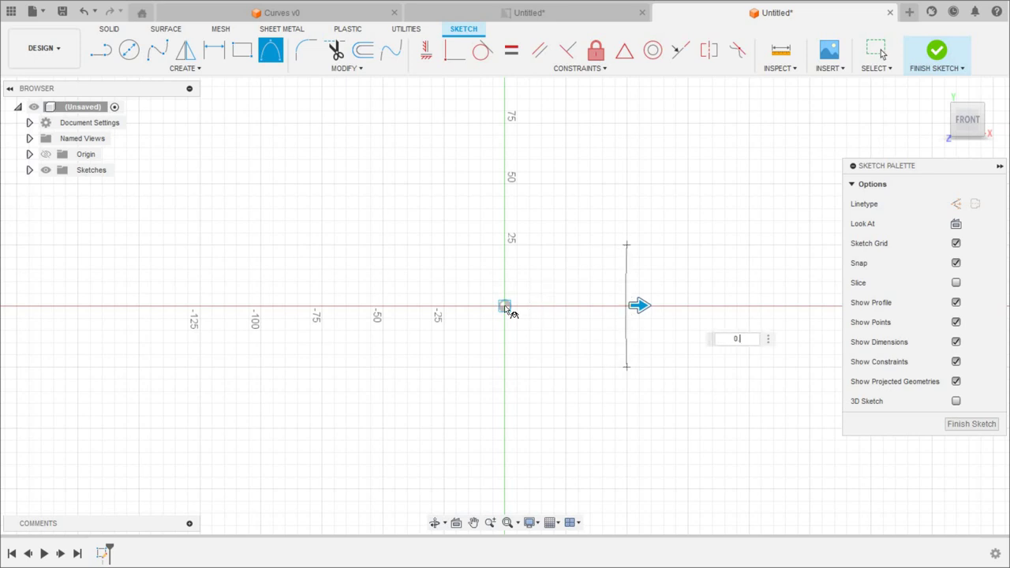
type("9")
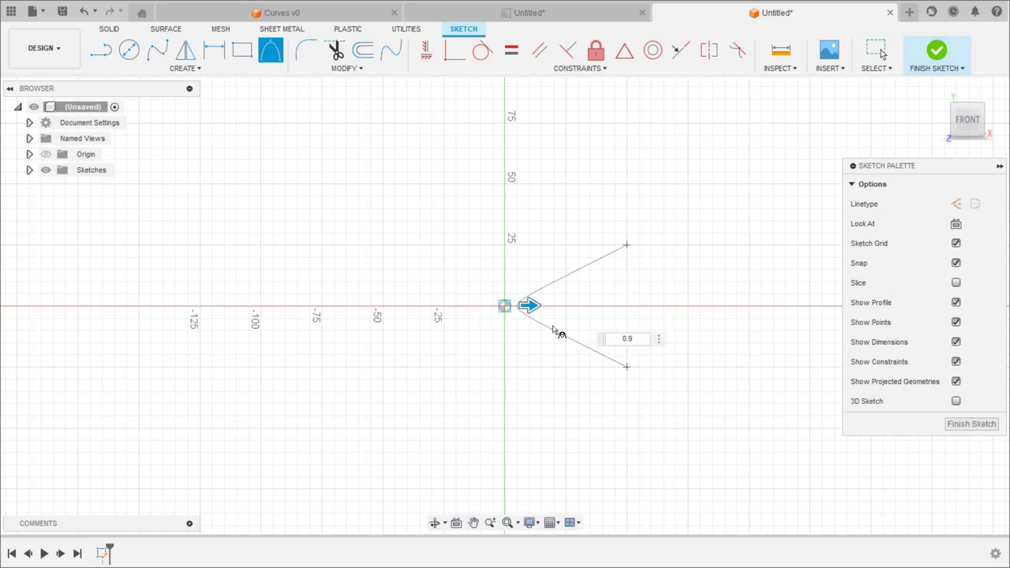
key("BackSpace")
type("8")
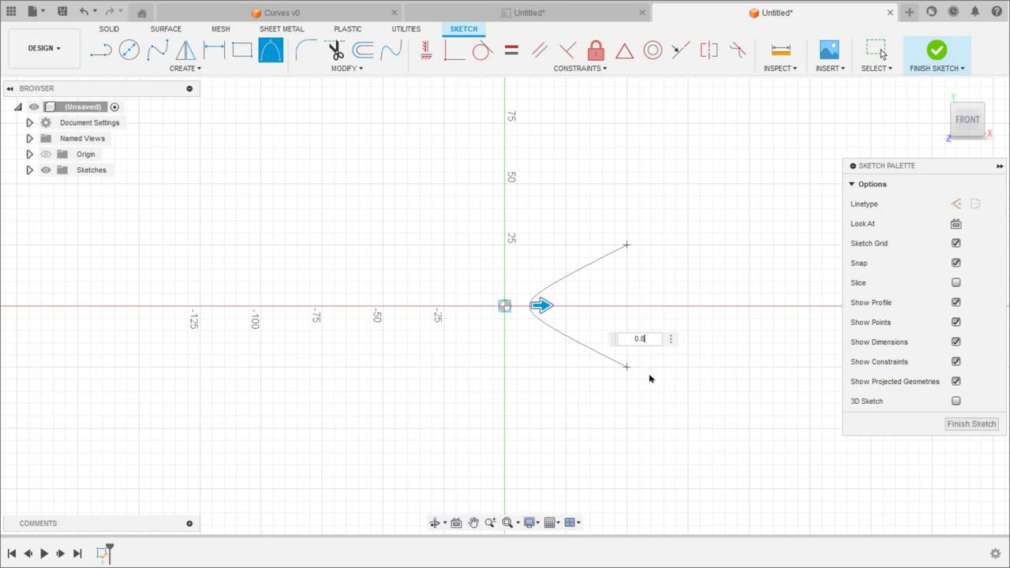
key("Return")
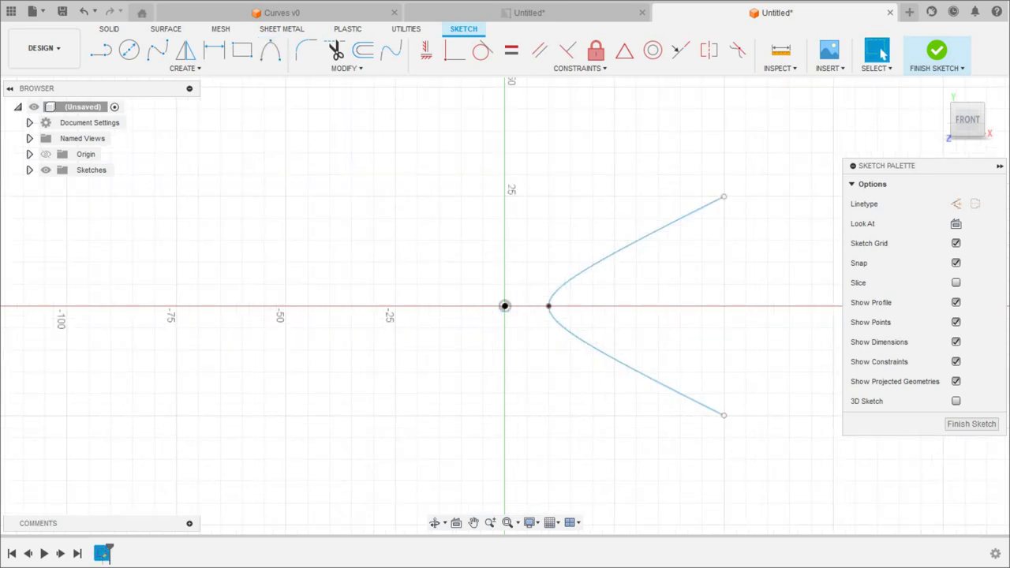
Capture the fitted sketch view at the current document window size with transparent background and save it as the PNG image Hyperbola on the Desktop
left_click(509, 526)
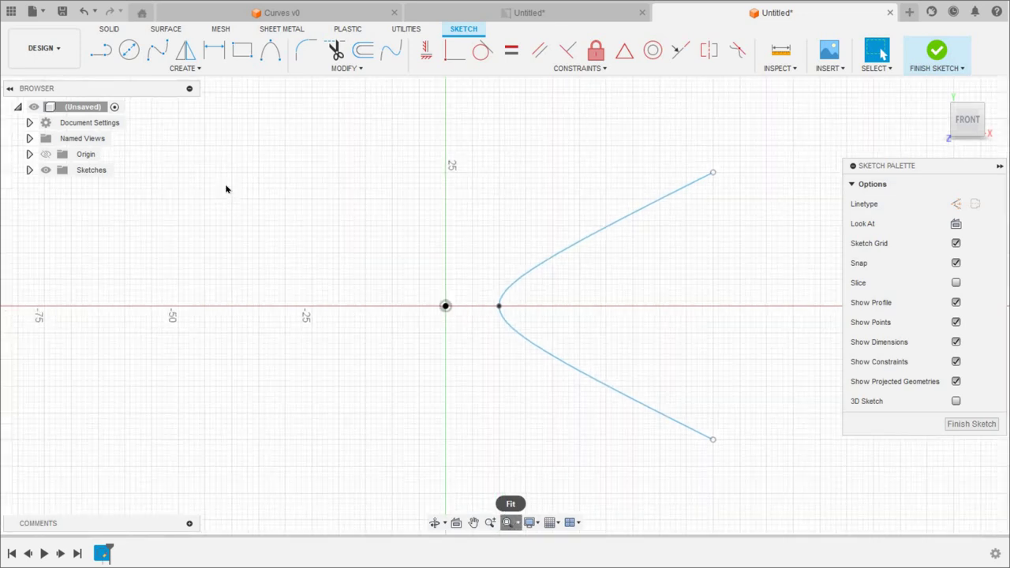
left_click_drag(320, 289, 320, 236)
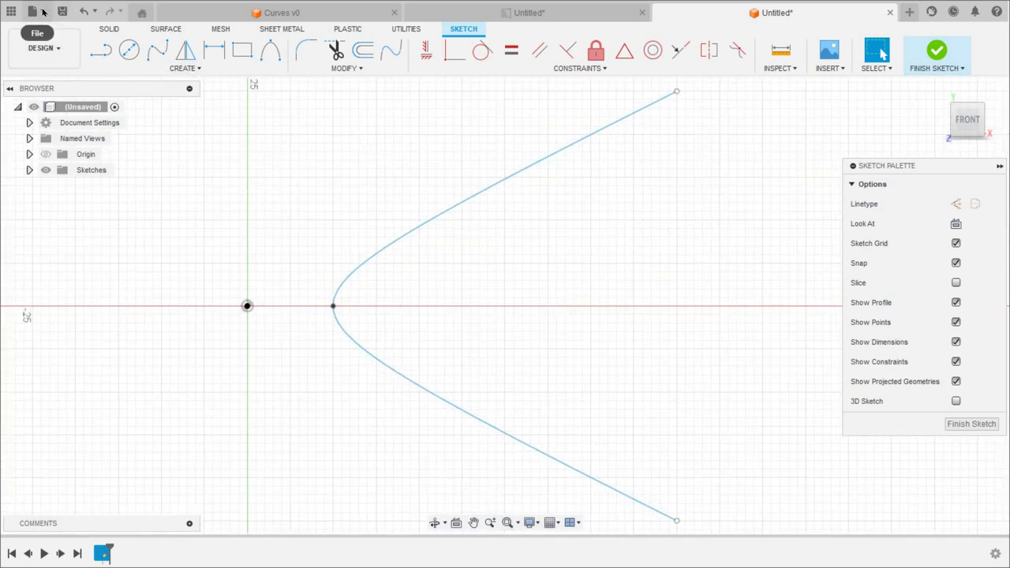
left_click(33, 11)
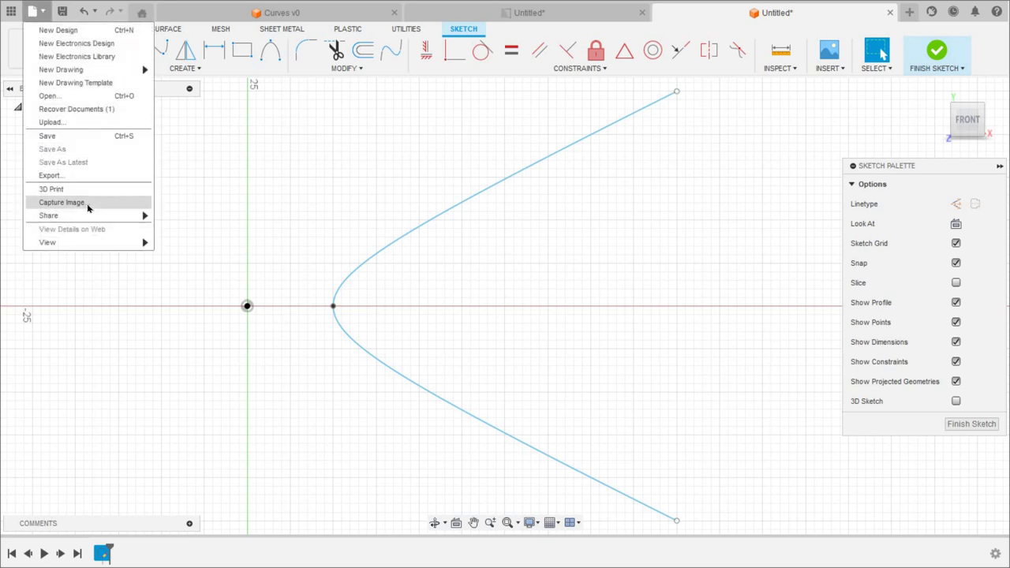
left_click(63, 202)
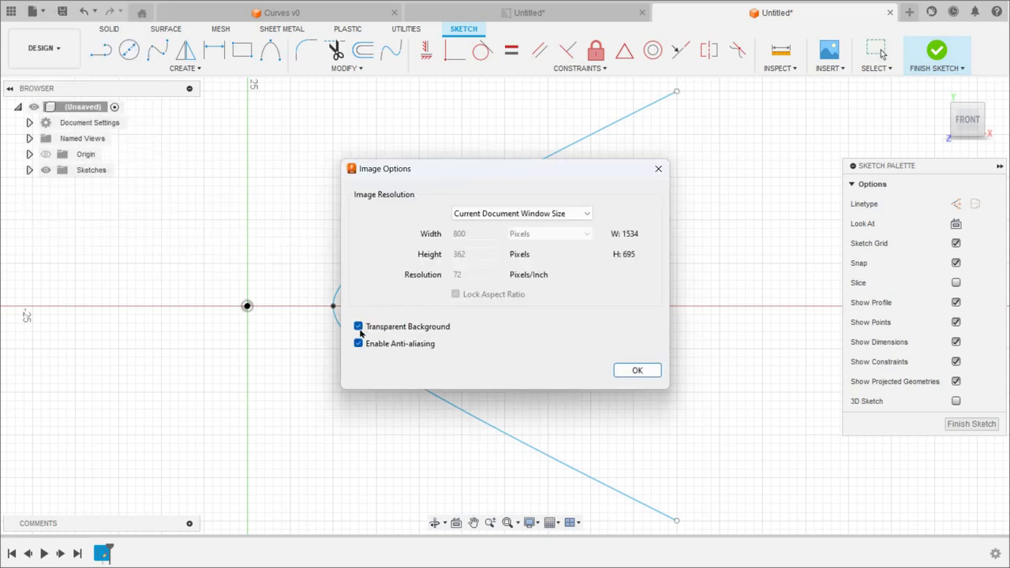
left_click(638, 370)
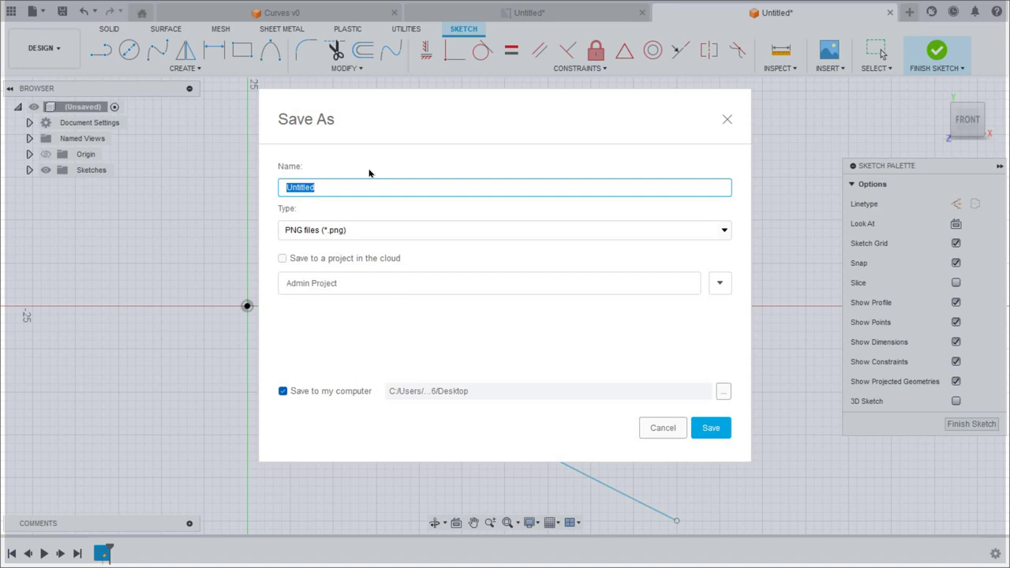
type("Hyperbola")
left_click(721, 394)
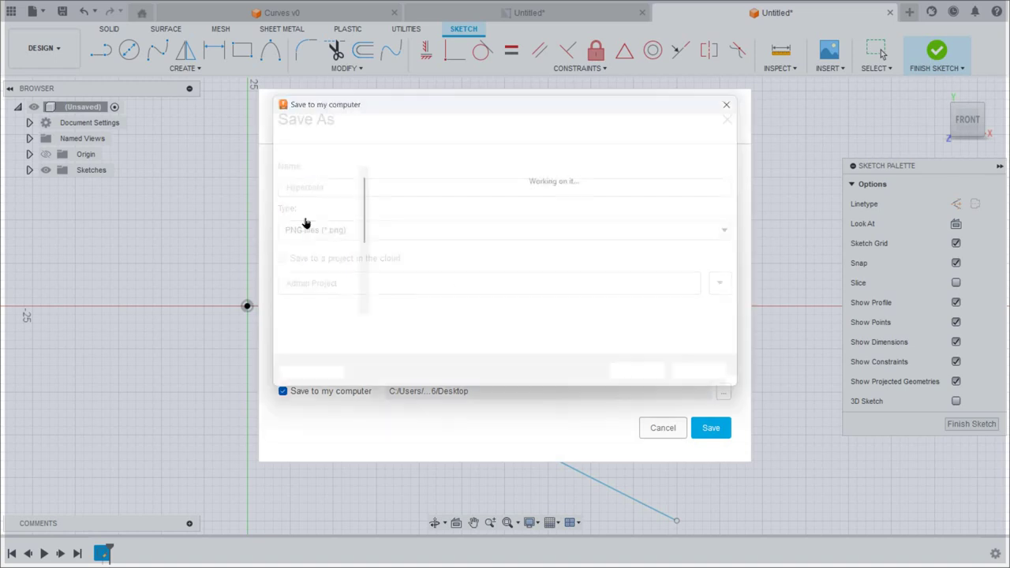
left_click(311, 220)
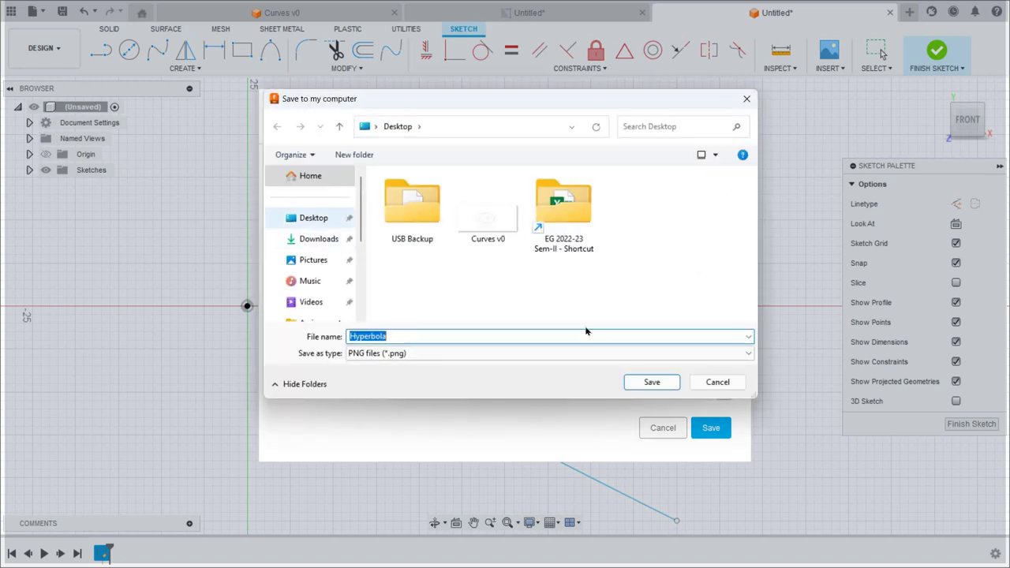
left_click(651, 381)
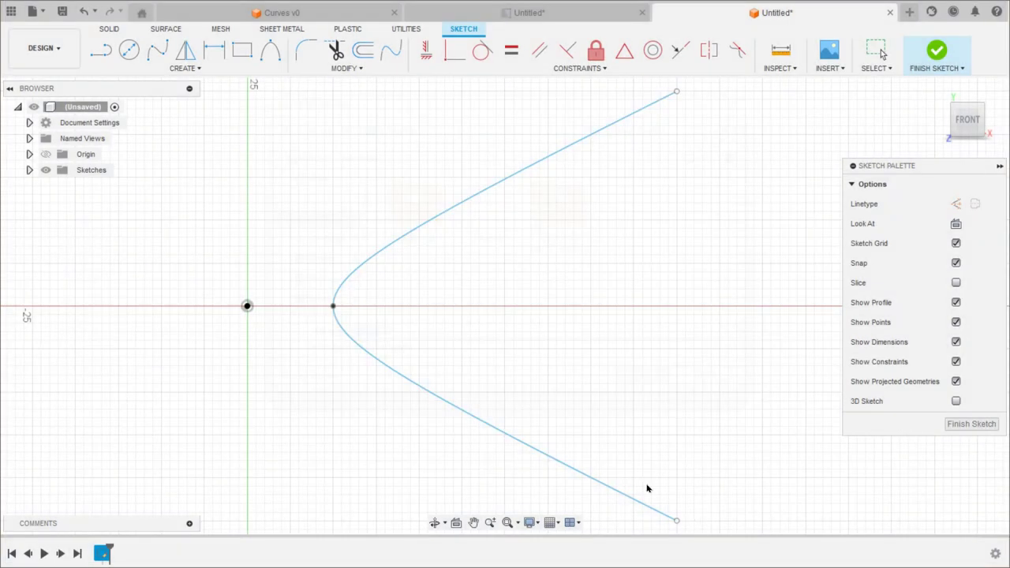
Switch to the drawing and insert the Hyperbola image from the Desktop above and right of the ellipse at scale 1.0
left_click(560, 13)
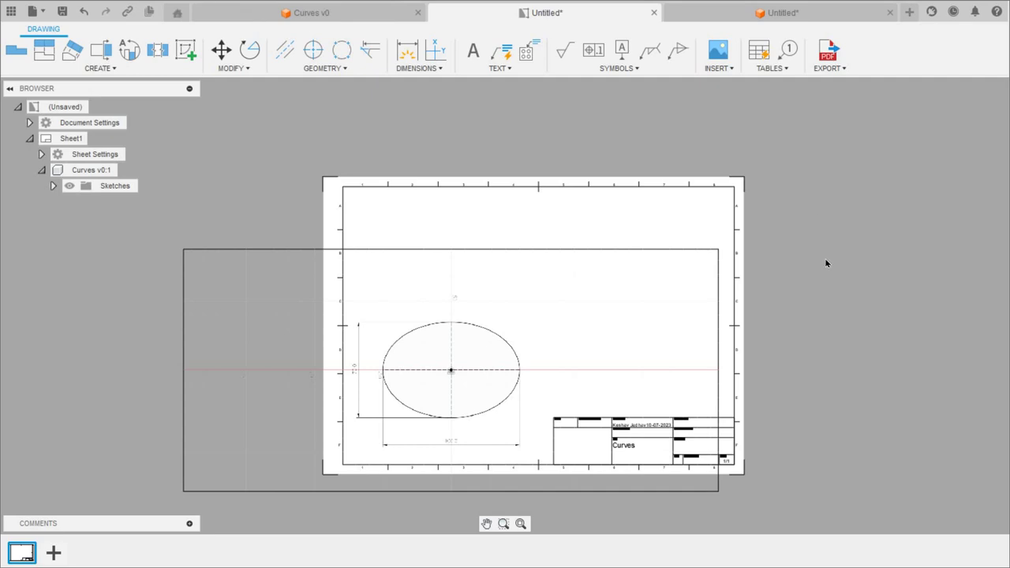
left_click(717, 68)
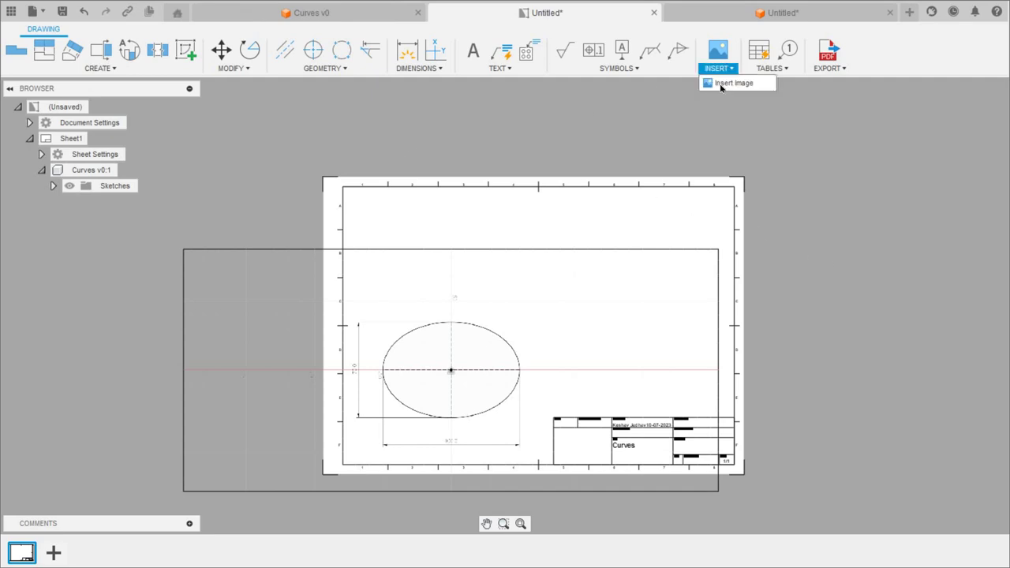
left_click(720, 84)
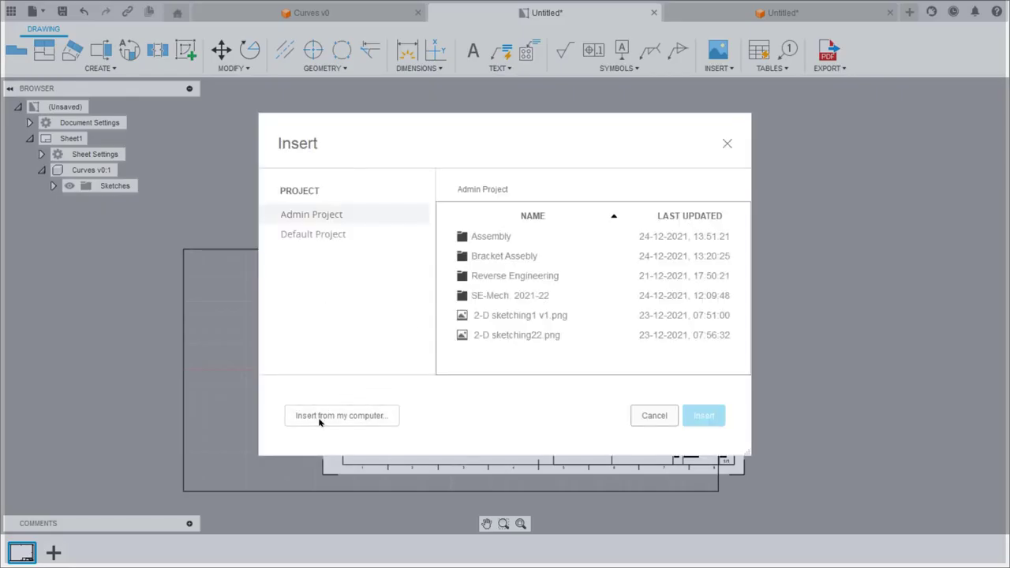
left_click(319, 419)
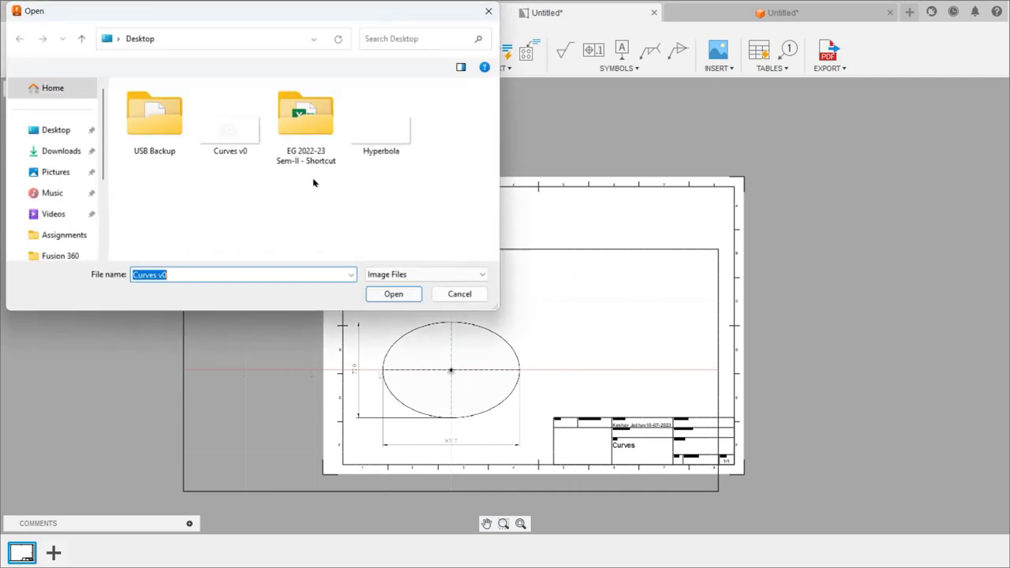
left_click(390, 134)
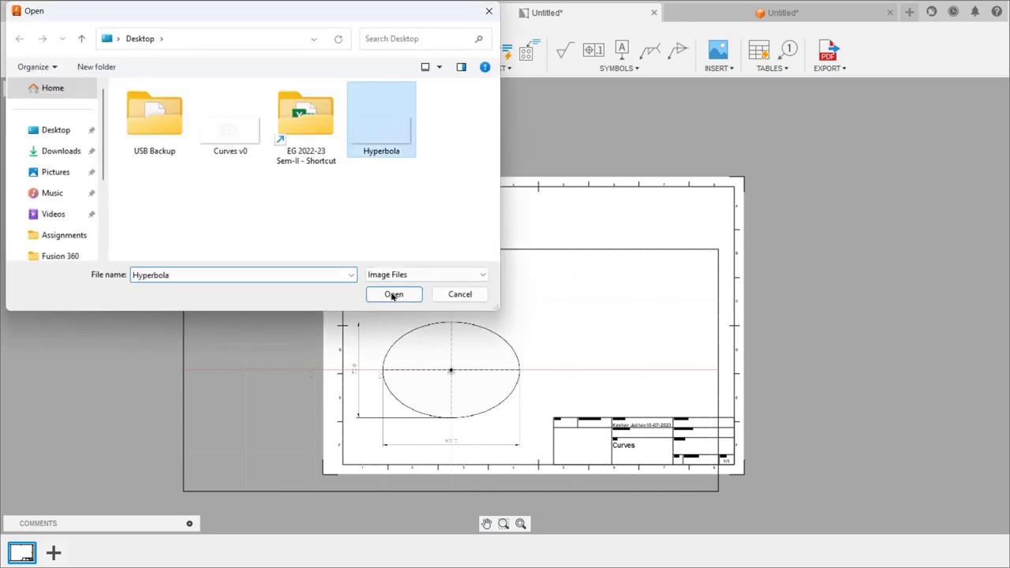
left_click(393, 294)
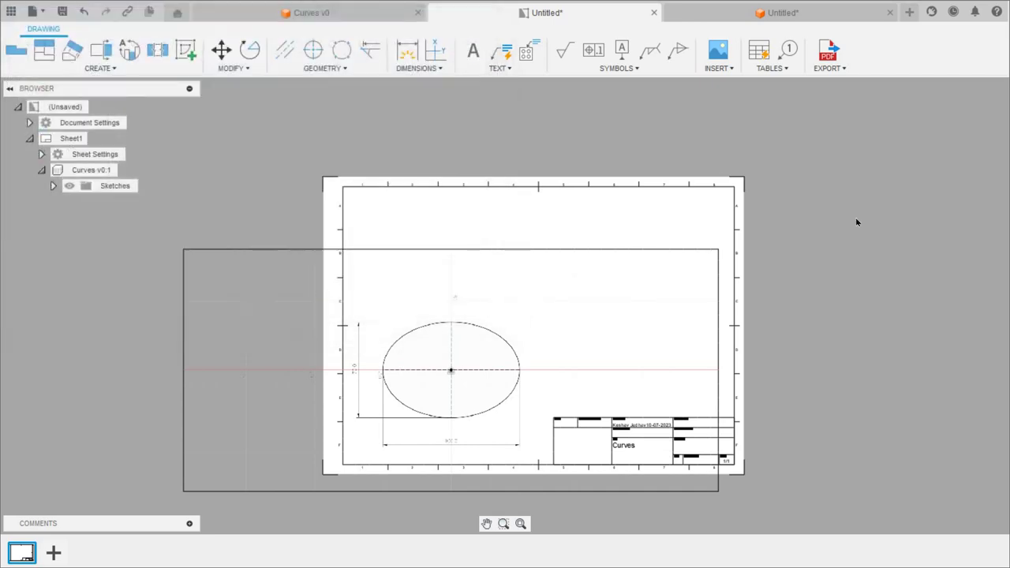
left_click(608, 272)
left_click(931, 211)
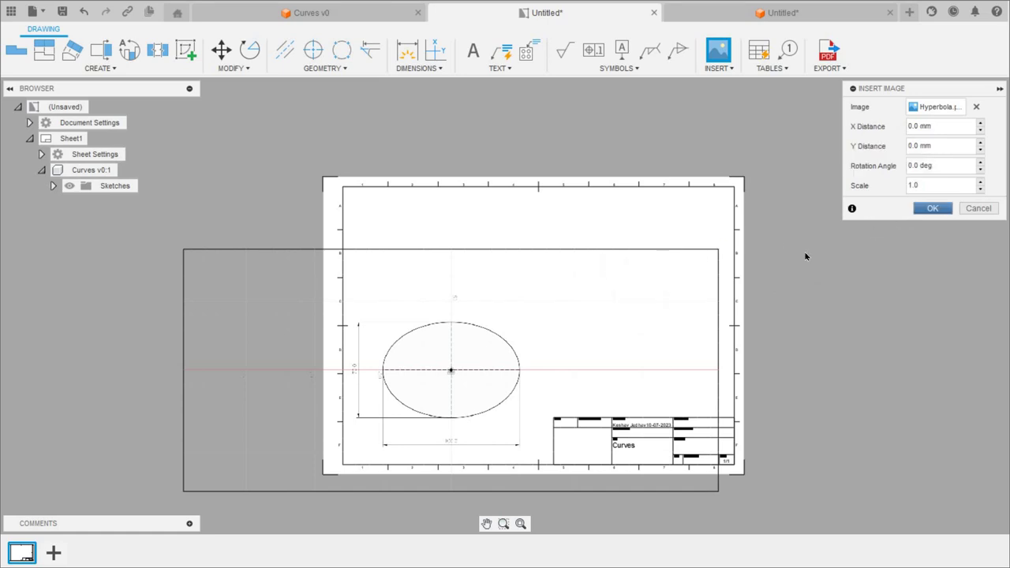
Edit the Hyperbola image's scale and stretch its lower-left corner toward the ellipse so the curve is larger in the sheet's upper right area
double_click(660, 271)
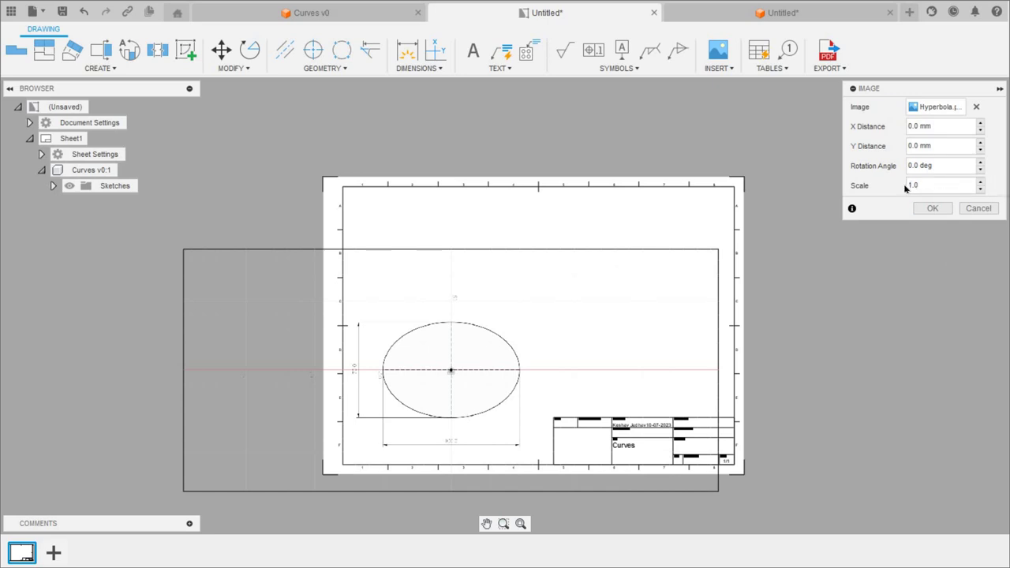
type("5")
key("Return")
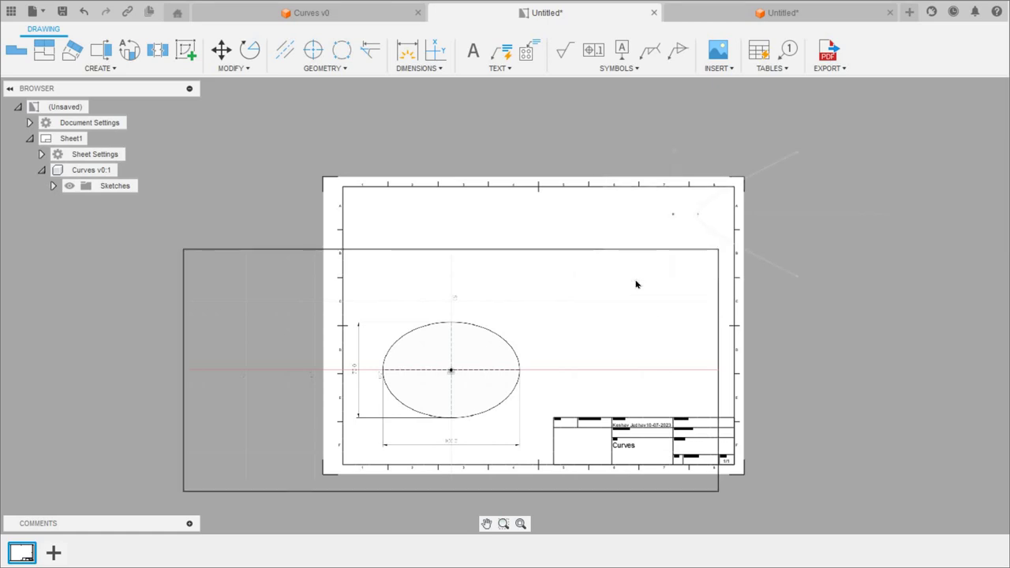
left_click(635, 282)
left_click(527, 332)
scroll(473, 347, "up", 5)
scroll(513, 319, "down", 5)
left_click(559, 318)
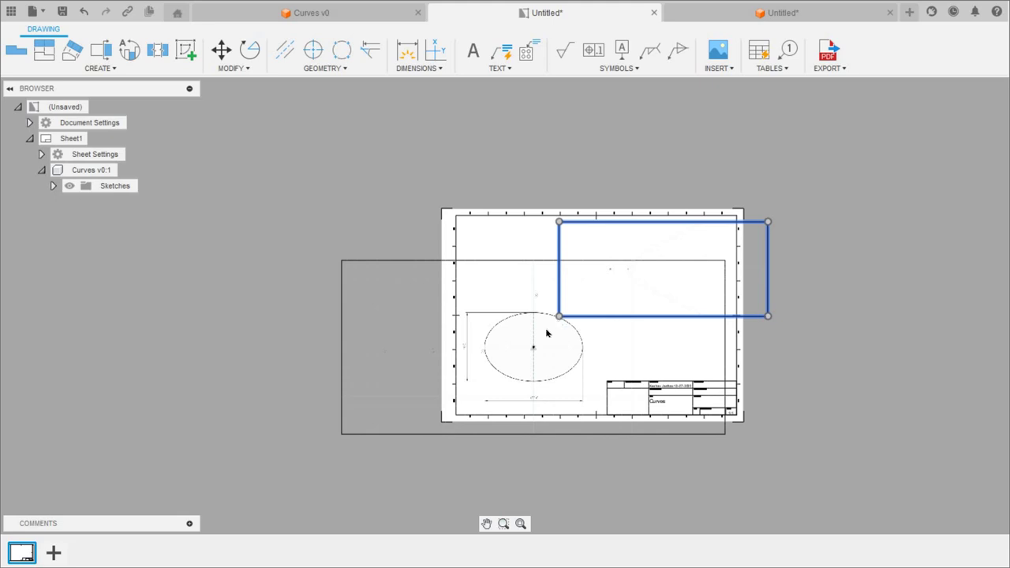
mouse_move(553, 319)
left_mouse_down()
mouse_move(410, 387)
mouse_move(491, 347)
left_mouse_up()
scroll(513, 324, "up", 2)
left_click(940, 205)
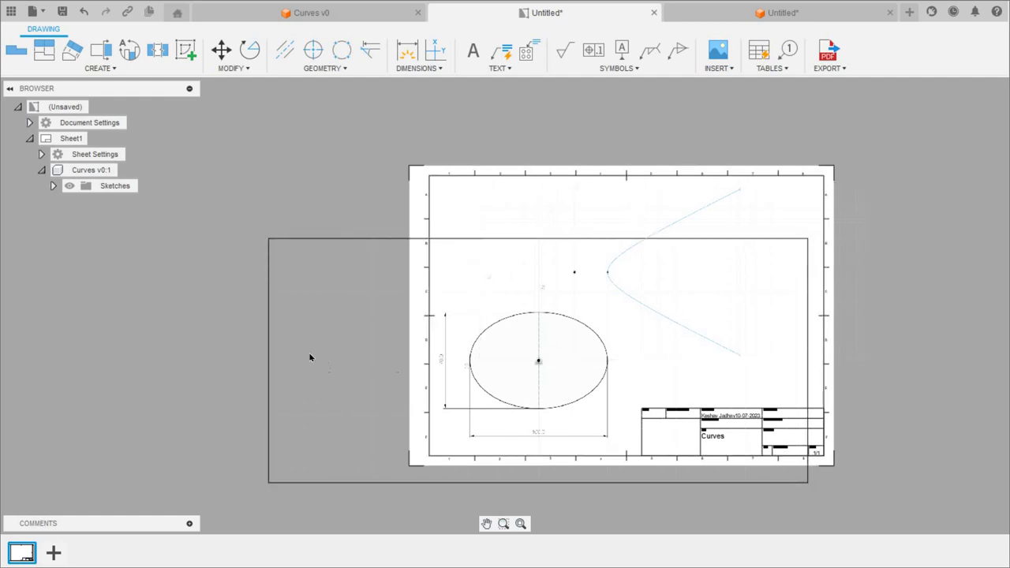
Add a three-line text note above the ellipse reading "Ellipse", "Major axis= 100" and "Minor axis = 80"
left_click(473, 51)
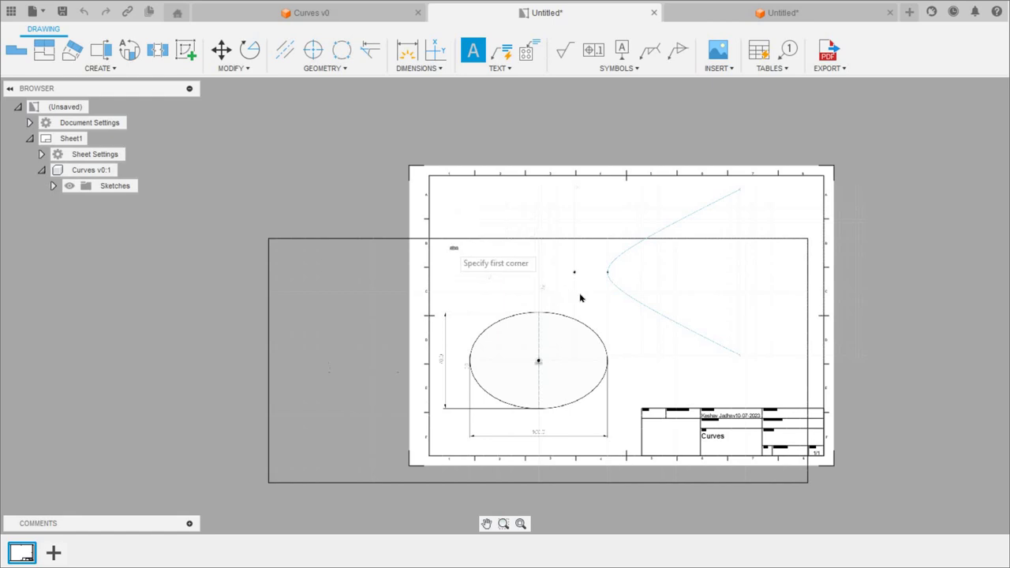
left_click(441, 246)
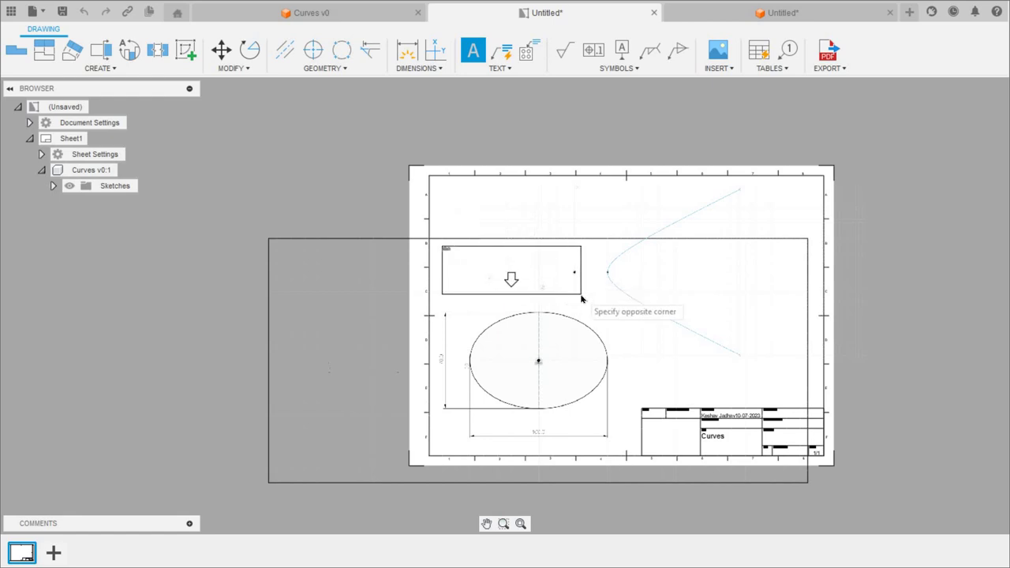
left_click(581, 298)
type("Ellipse")
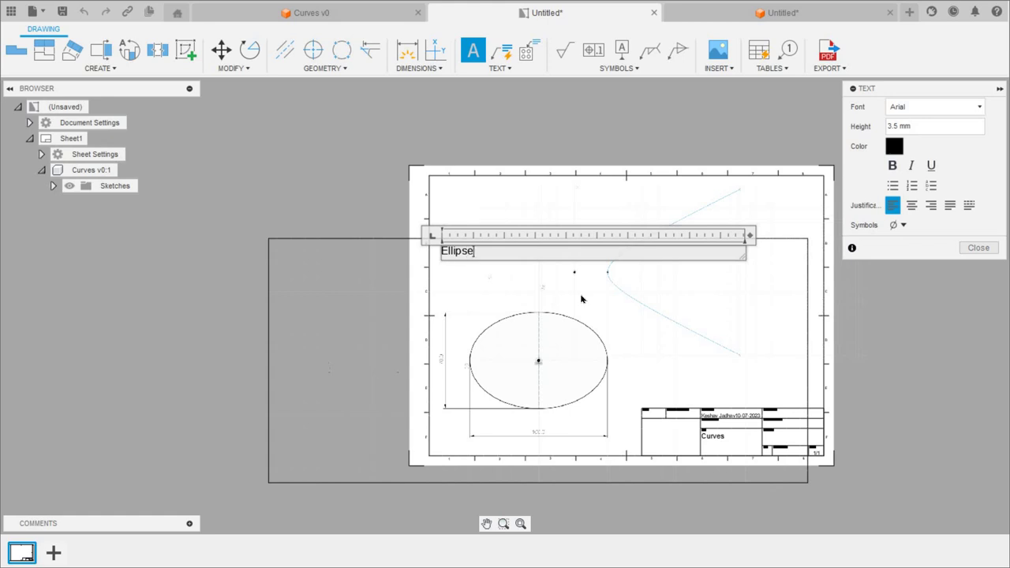
key("Return")
type("Major")
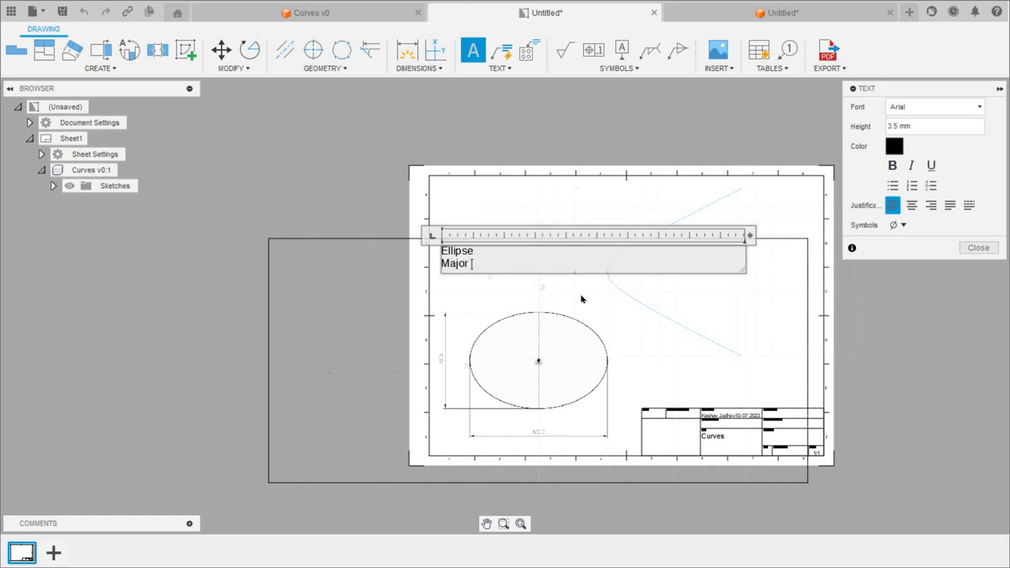
type(" axis= 100")
key("Return")
type("Minor")
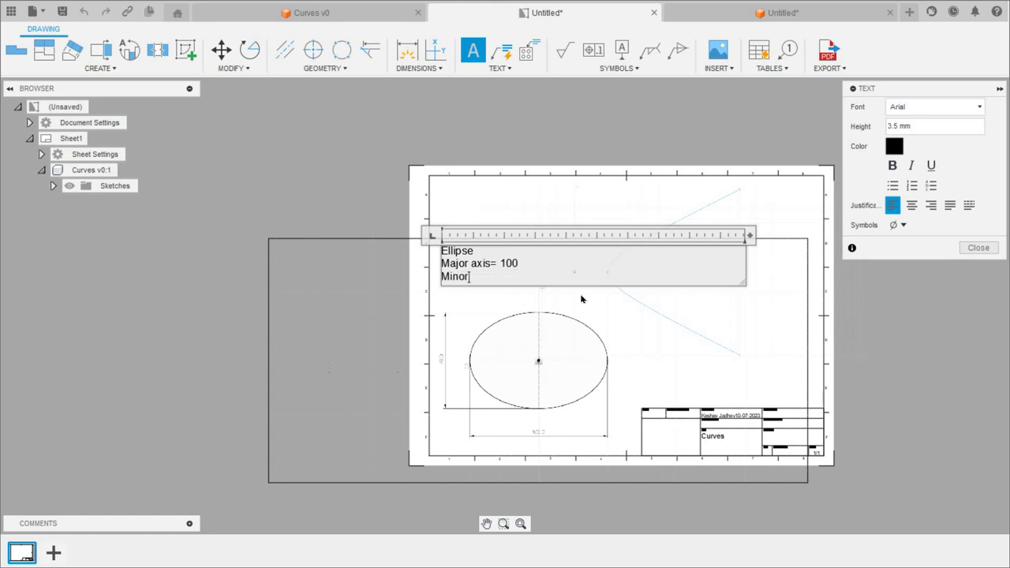
type(" axis = 80")
key("Return")
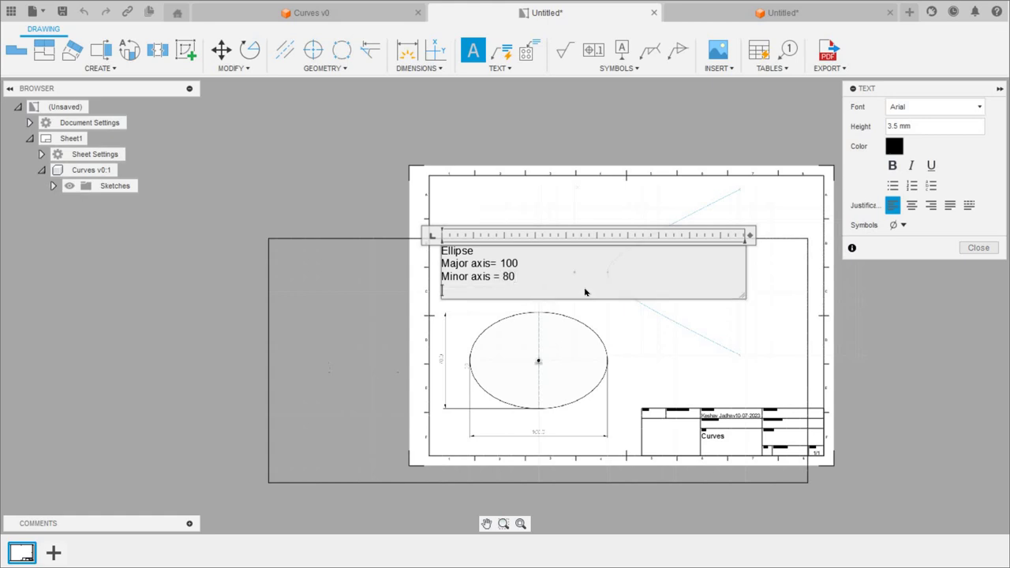
key("BackSpace")
left_click(619, 213)
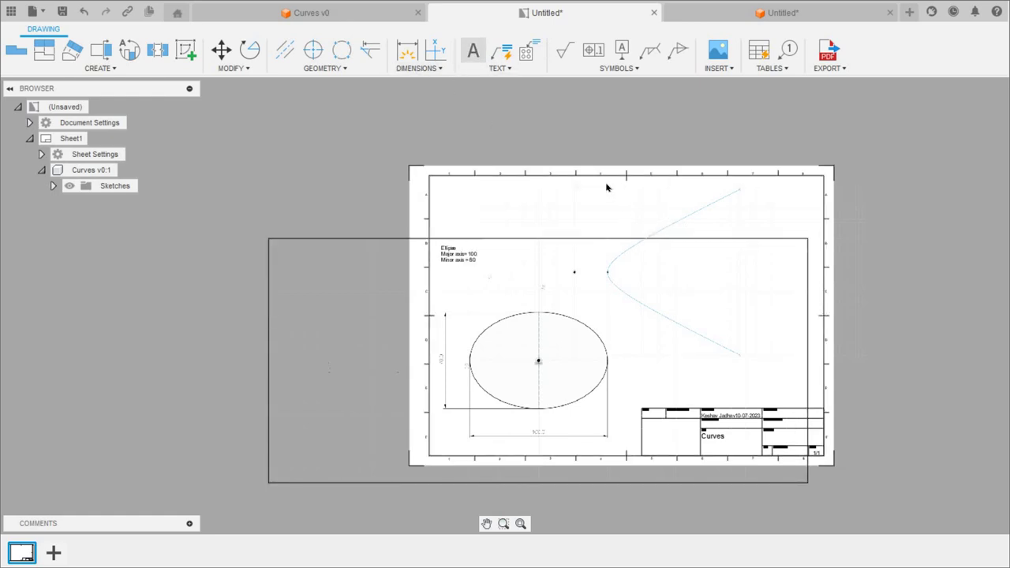
Add a two-line text note reading "Hyperbola" and "Rho = 0.8", and shift it slightly up and left, clear of the curve's upper branch
left_click(473, 49)
left_click(675, 271)
left_click(644, 210)
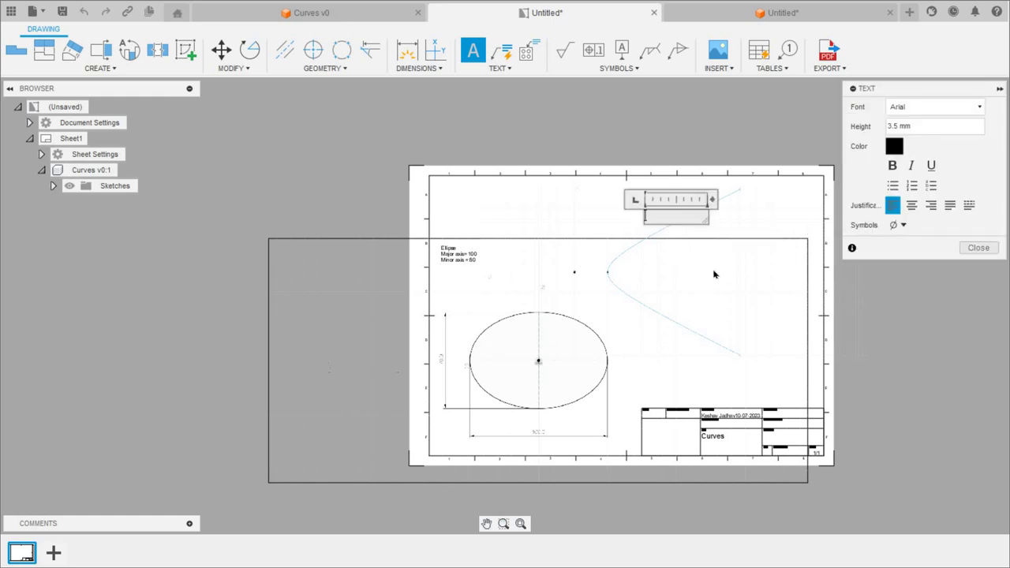
type("Hyperbola")
key("Return")
type("Rh")
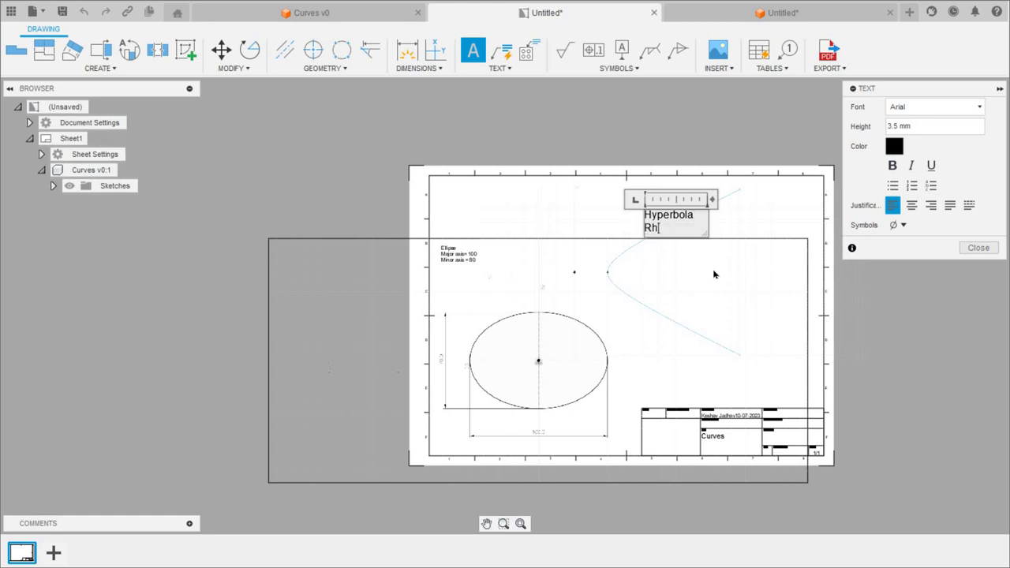
type("o = 0.8")
left_click(715, 304)
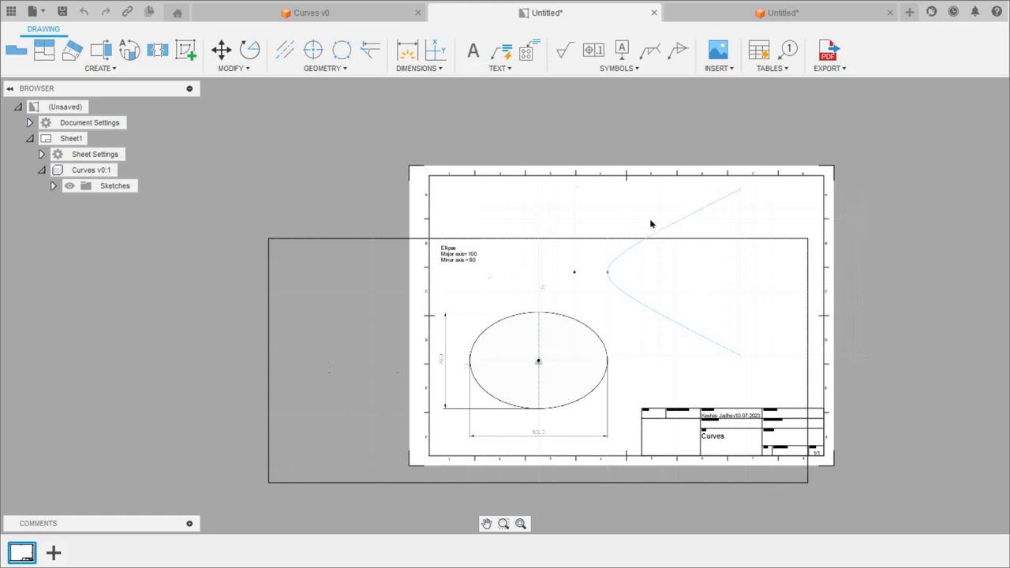
mouse_move(648, 212)
left_mouse_down()
mouse_move(631, 183)
mouse_move(636, 197)
left_mouse_up()
left_click(863, 384)
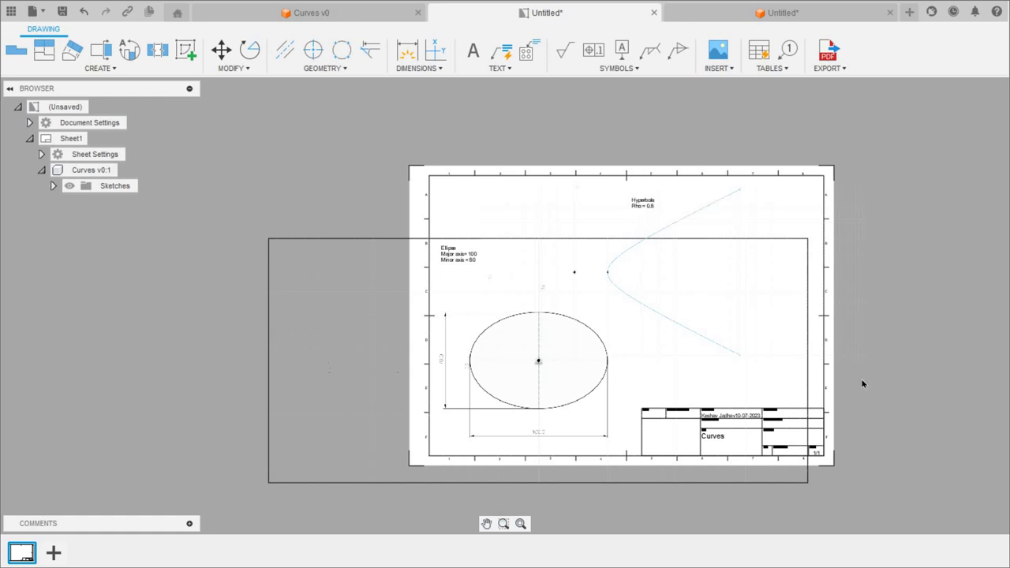
Export all sheets with lineweights as a PDF named Engineering Curves to the Desktop
left_click(835, 76)
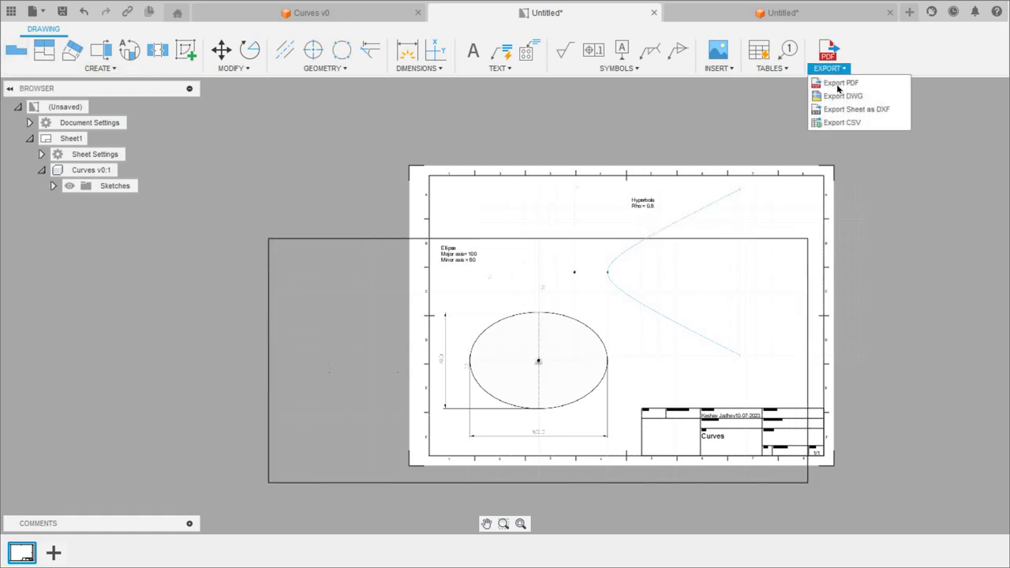
left_click(837, 83)
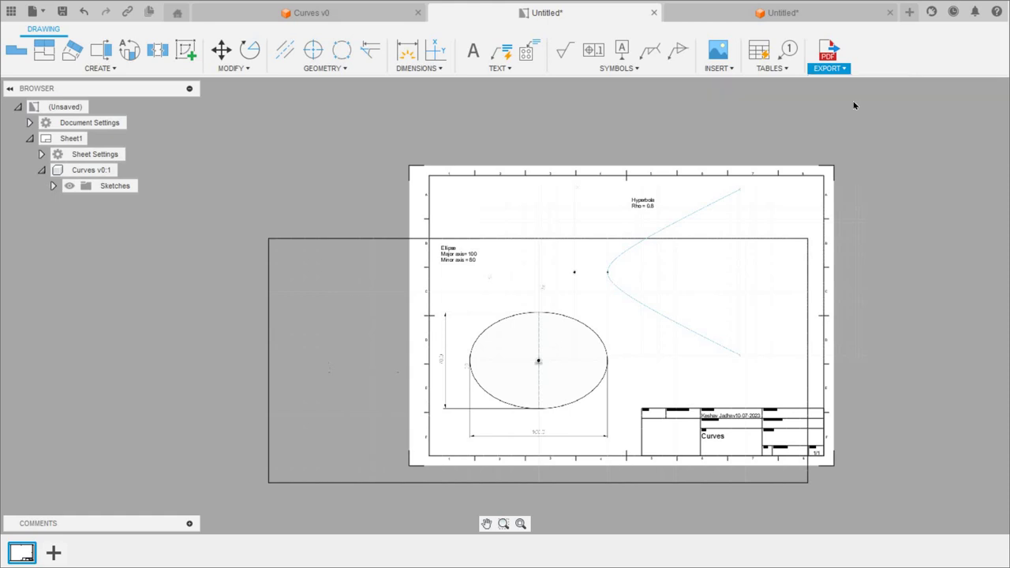
left_click(932, 170)
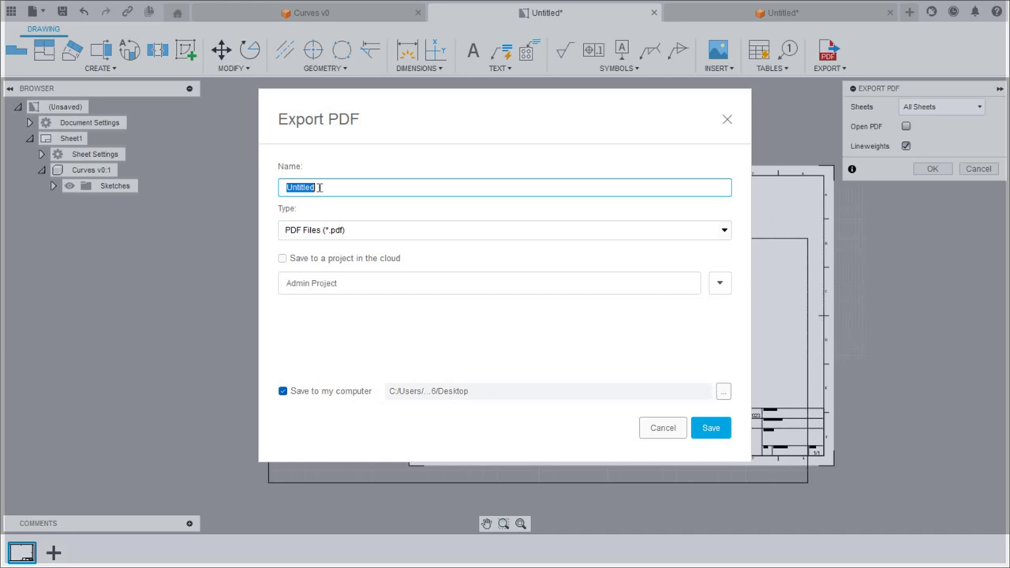
type("Engineering Curves")
left_click(710, 428)
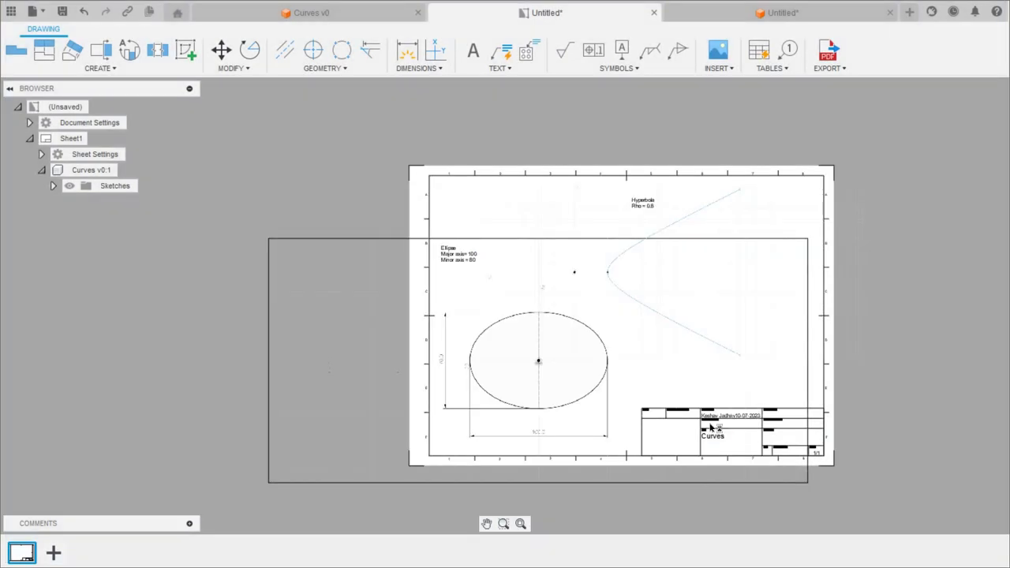